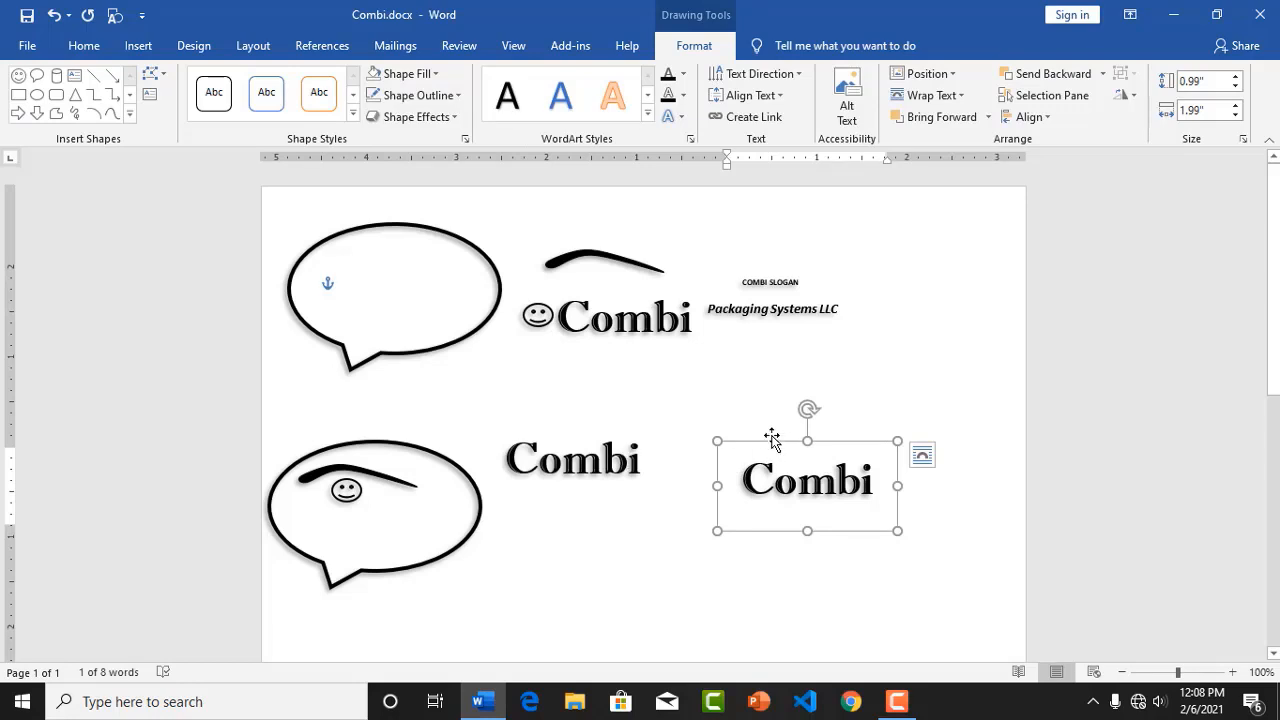
Step: Delete the spare "Combi" text box and place a copy of the "Packaging Systems LLC" text directly under the lower "Combi" text
key("Delete")
left_click(796, 314)
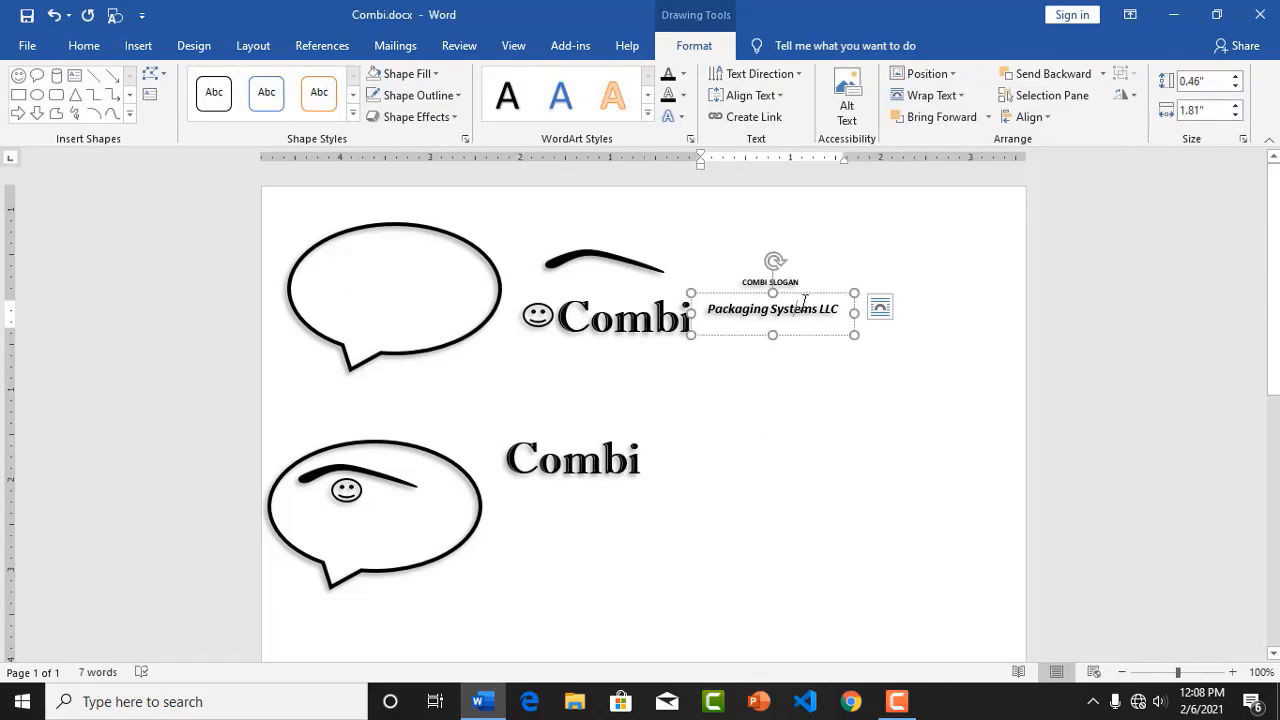
left_click(810, 295)
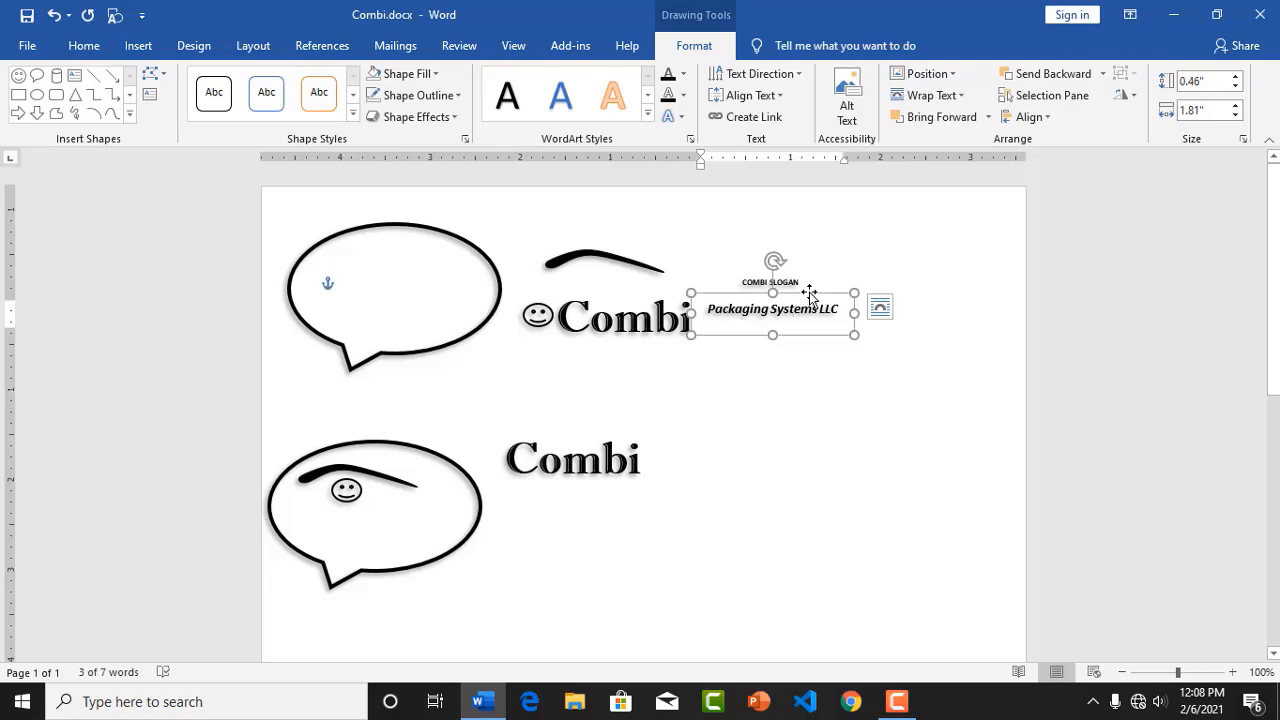
key("ctrl+c")
key("ctrl+v")
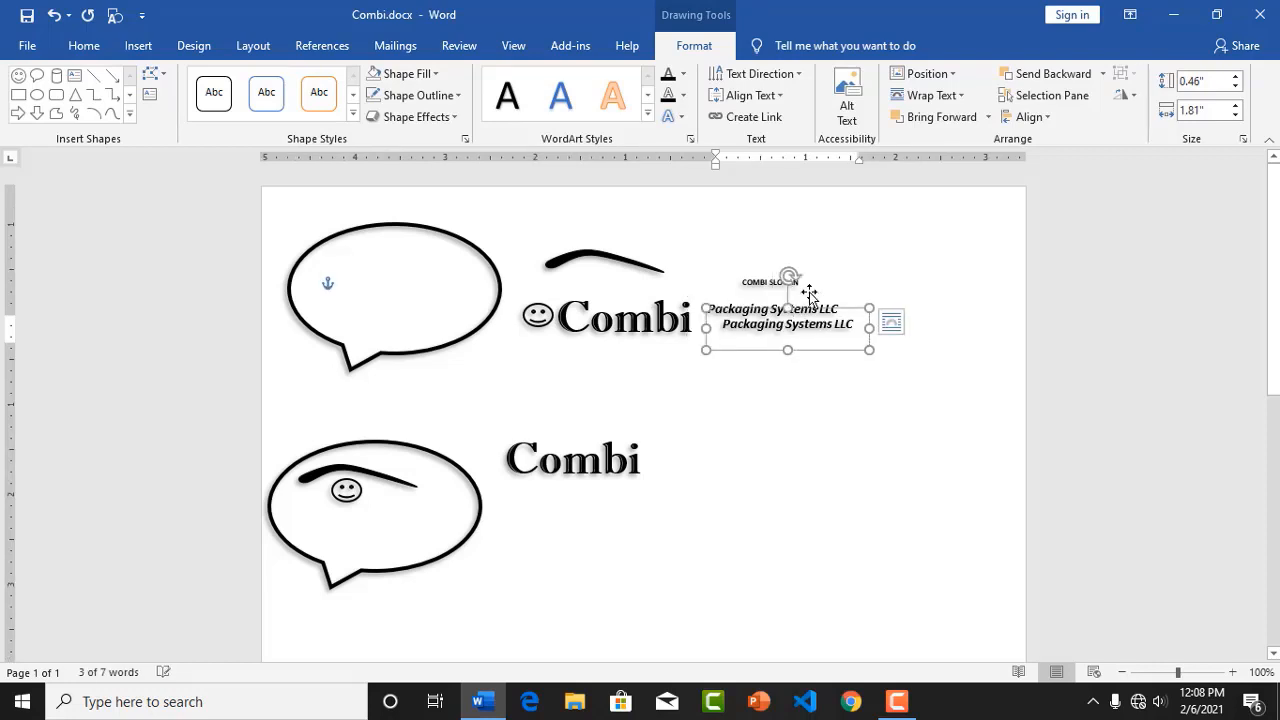
left_click_drag(793, 335, 587, 505)
left_click(733, 418)
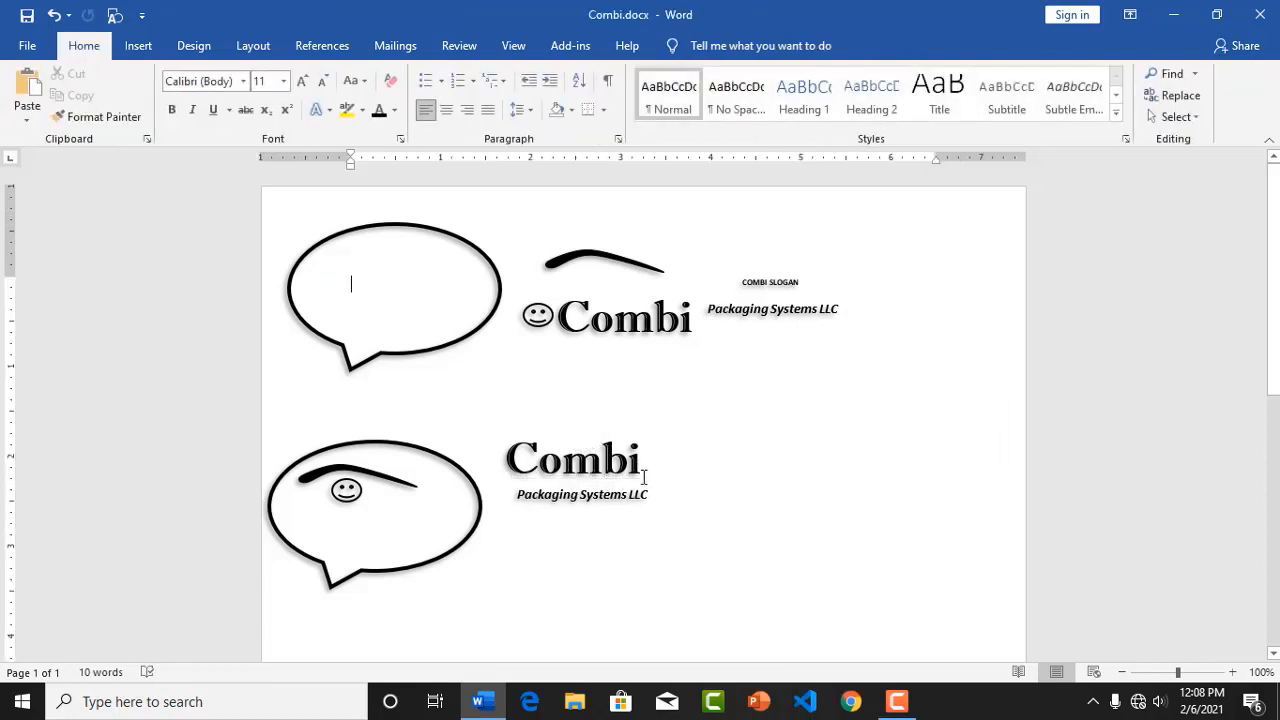
Step: Draw a rectangle about 0.58" high and 2.18" wide in the blank area beside the lower "Combi" text
left_click(138, 45)
left_click(245, 75)
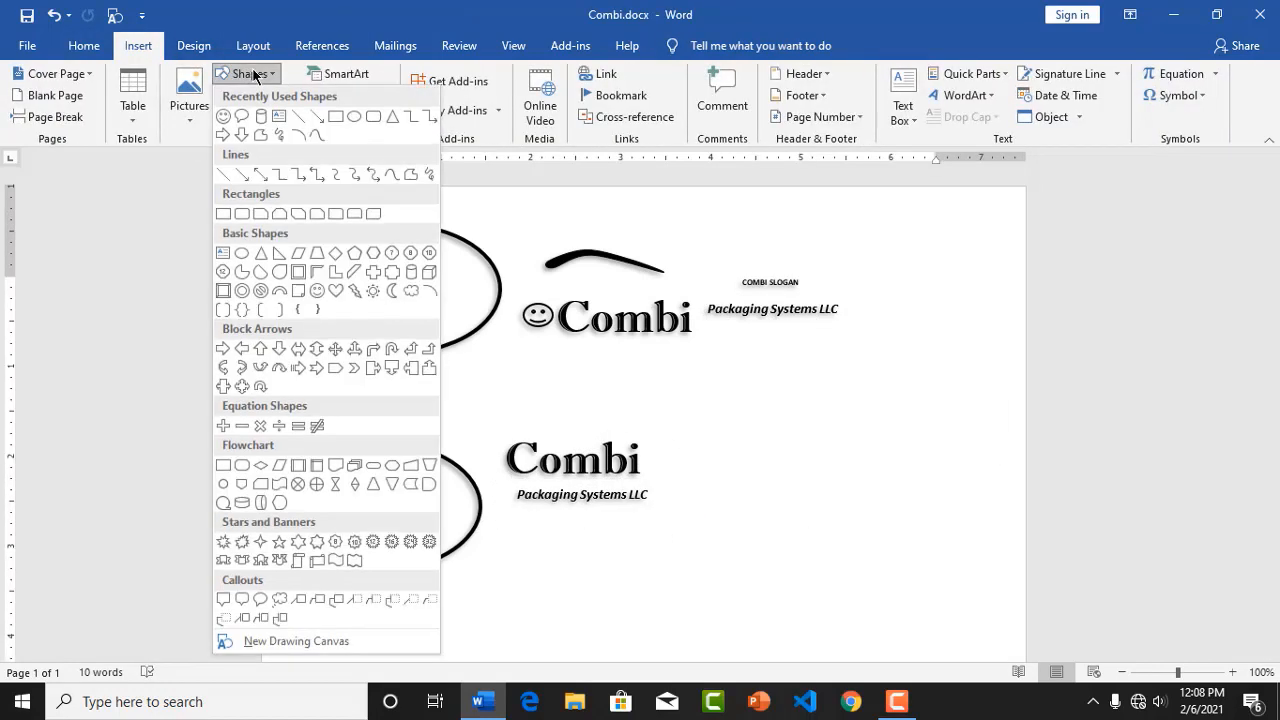
left_click(336, 120)
mouse_move(770, 435)
left_mouse_down()
mouse_move(840, 478)
mouse_move(966, 488)
left_mouse_up()
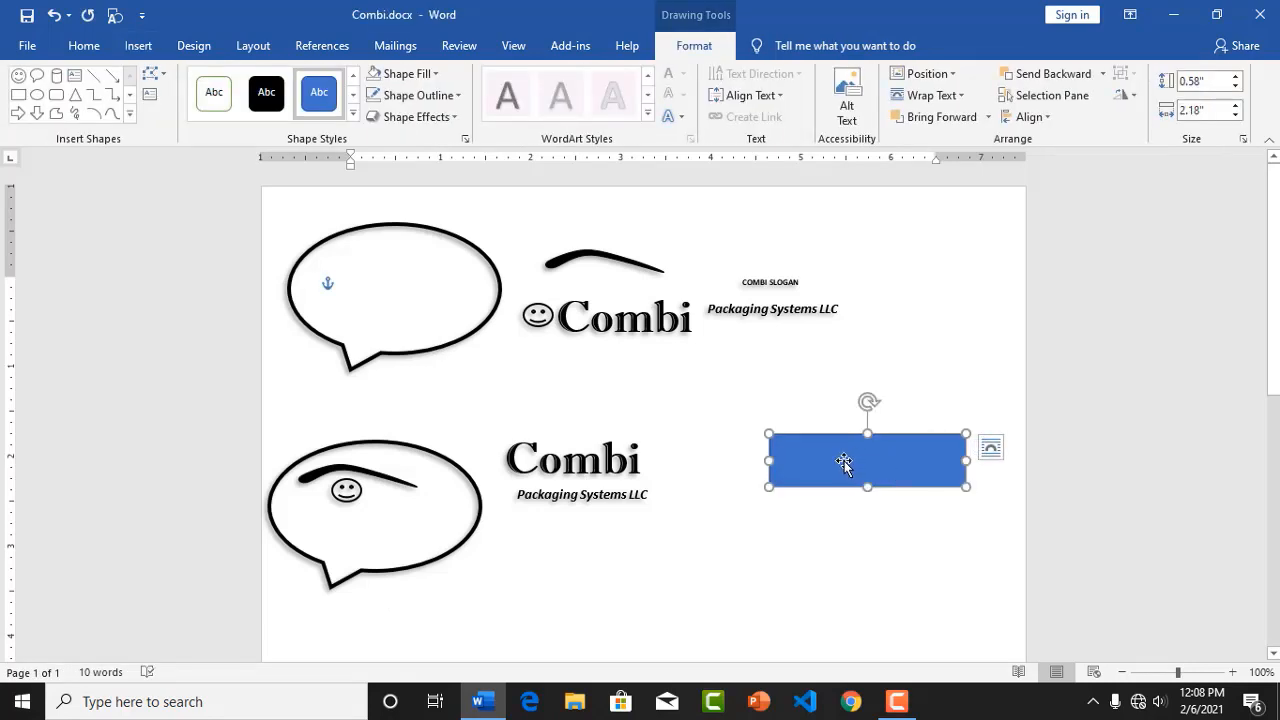
Step: Add the text "Packaging Systems LLC" inside the blue rectangle
right_click(844, 461)
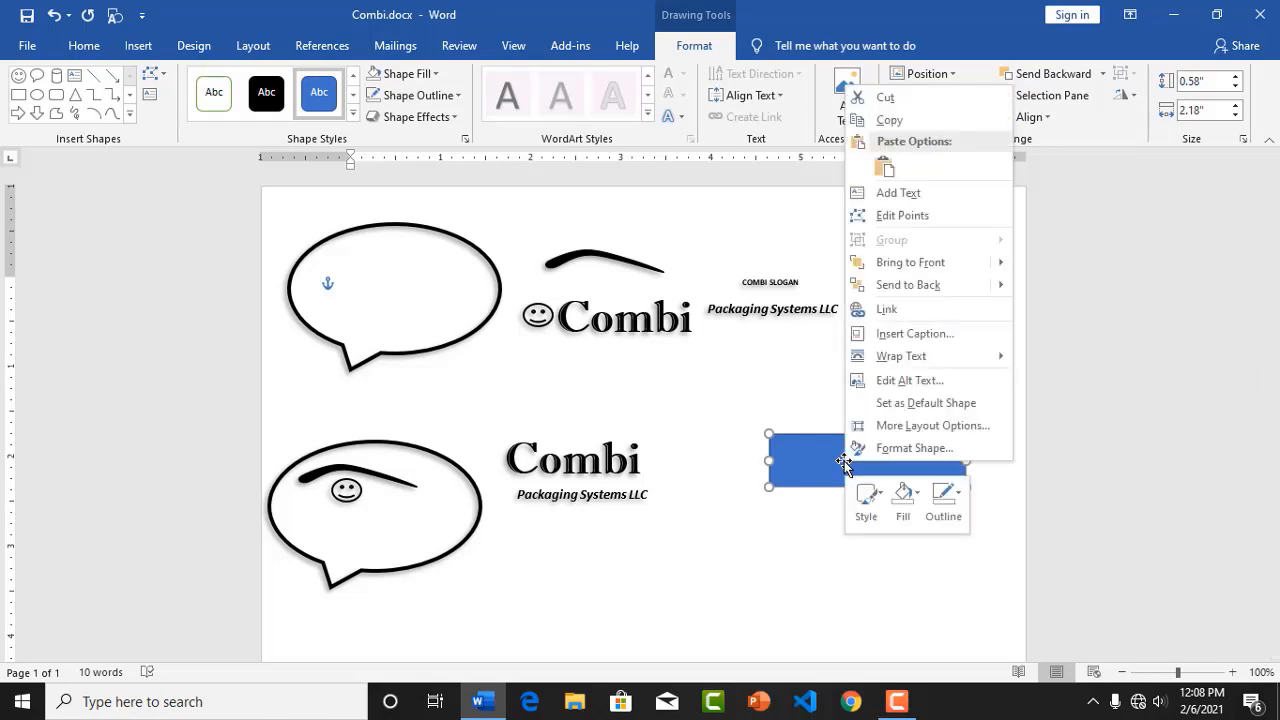
left_click(898, 193)
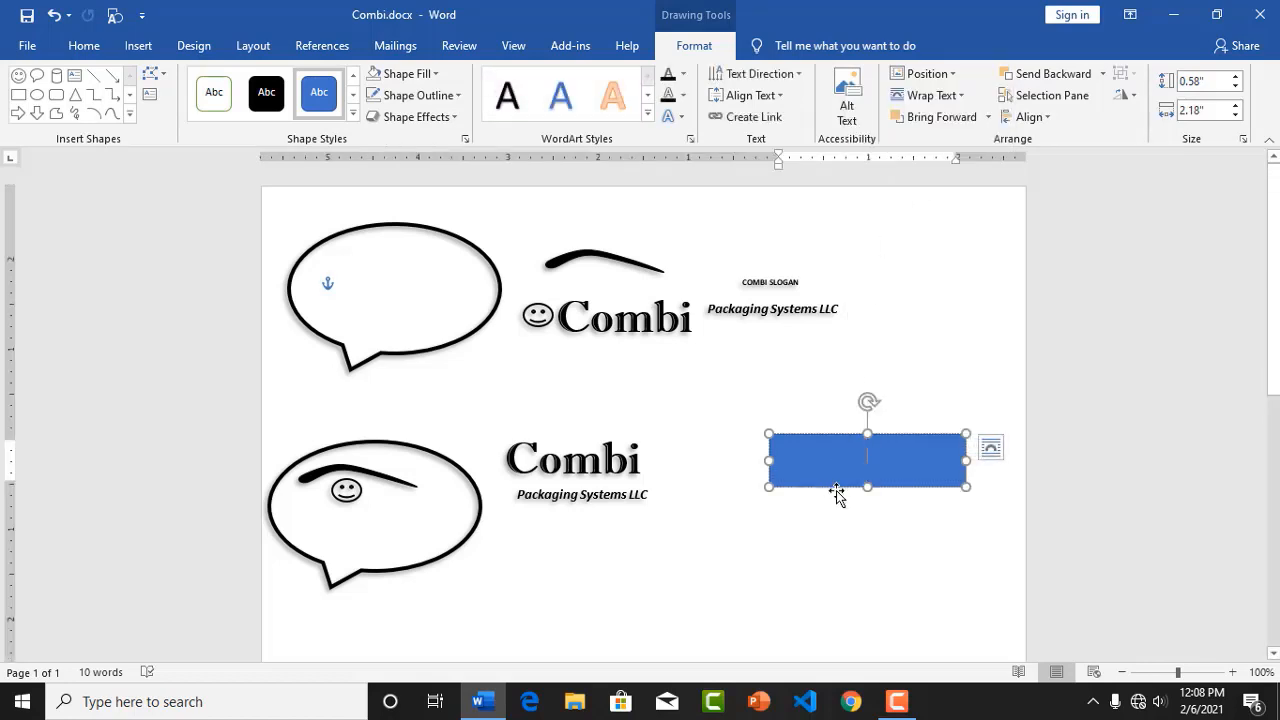
type("Z")
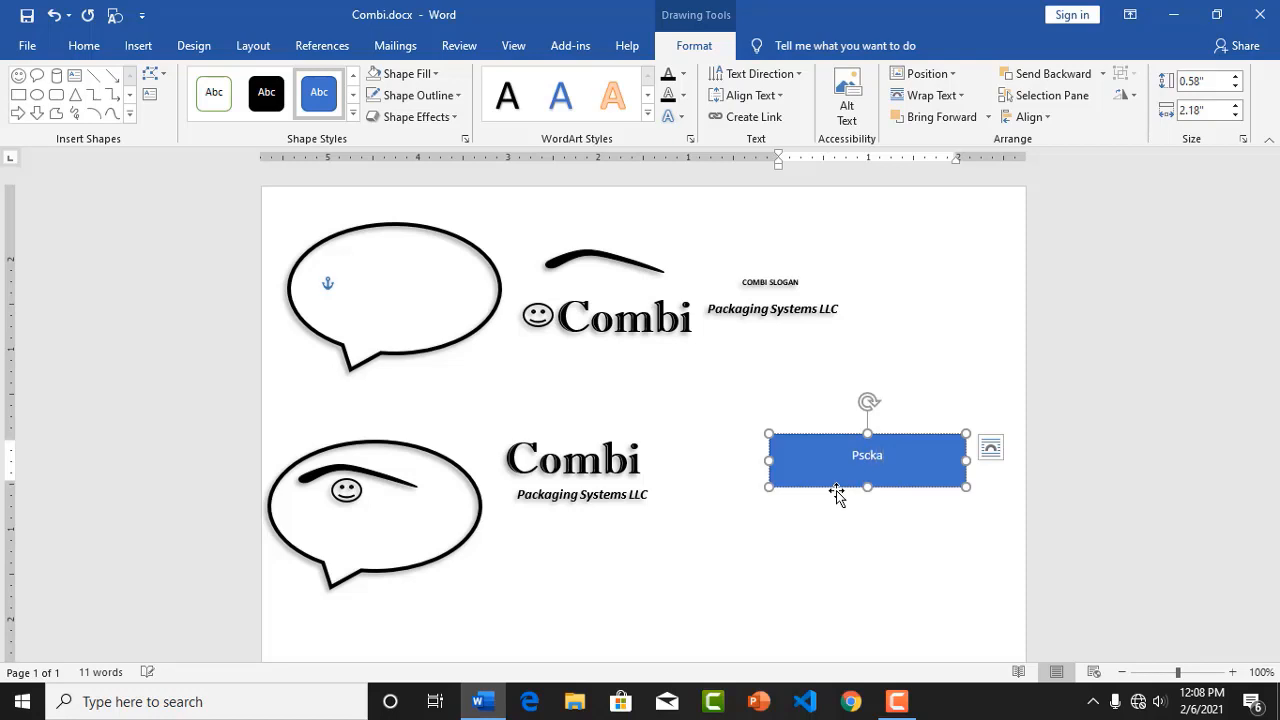
type("ging")
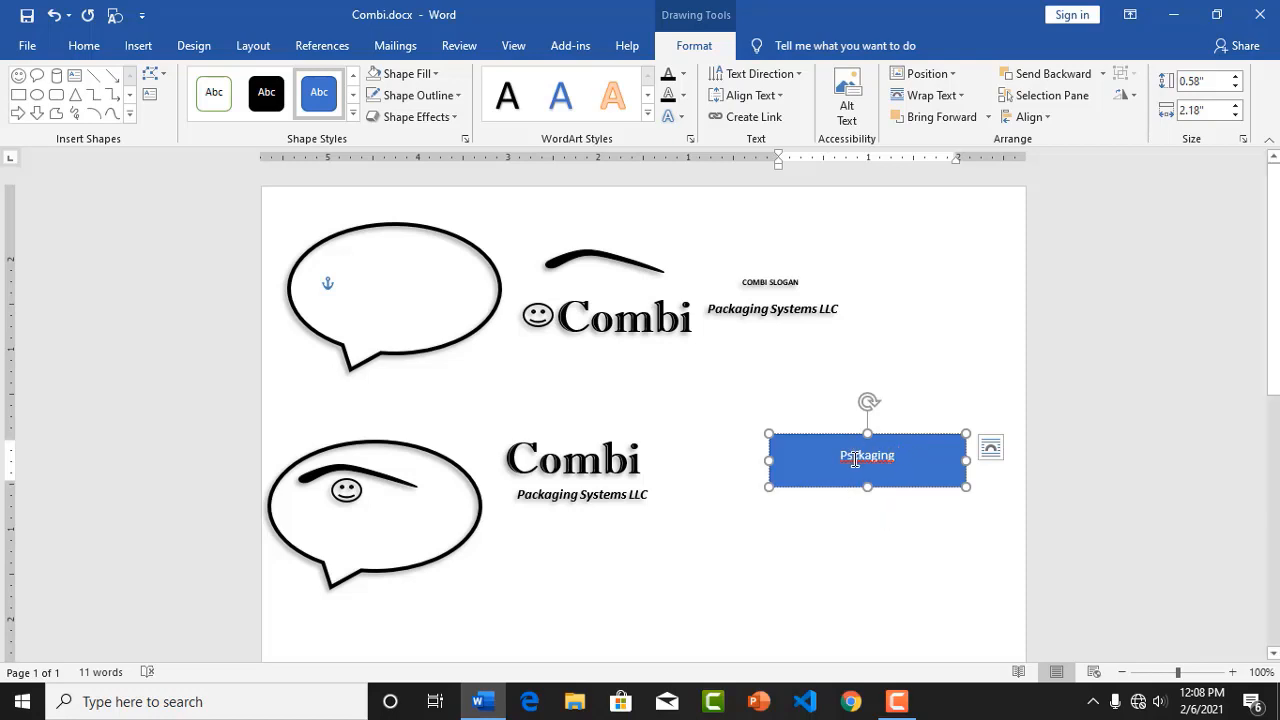
key("BackSpace")
type("aging ")
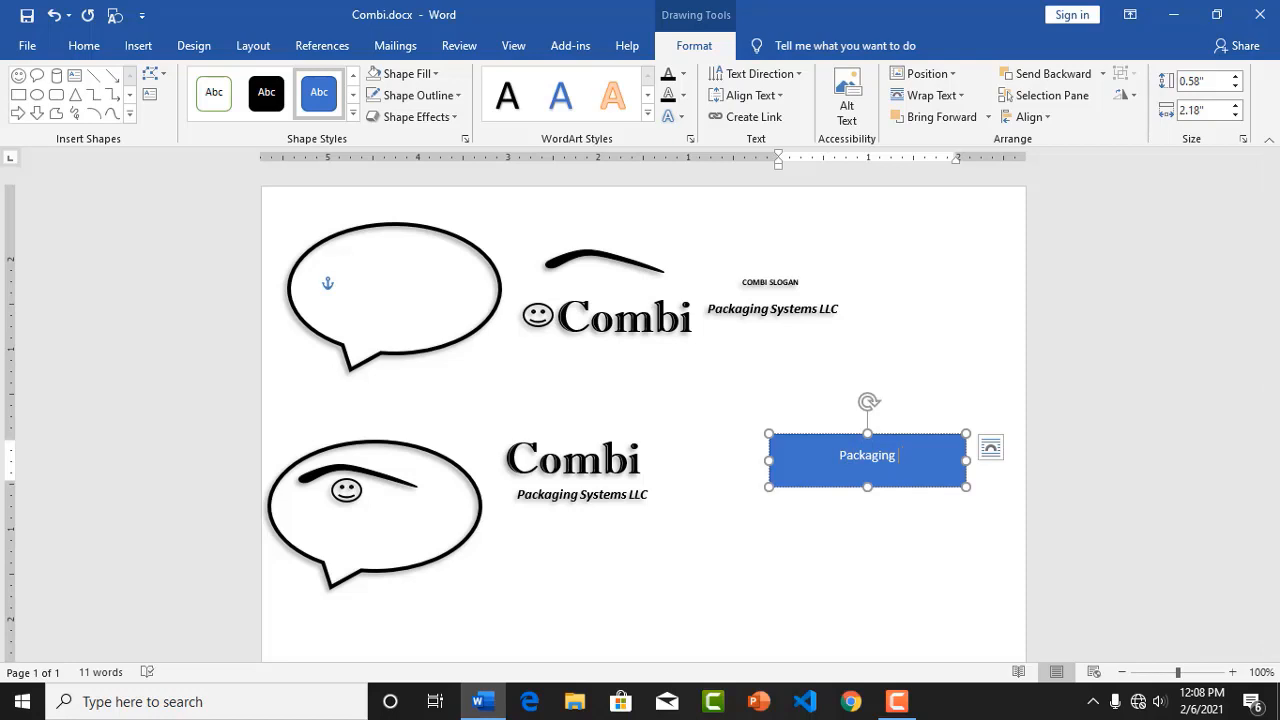
type("Systems LL")
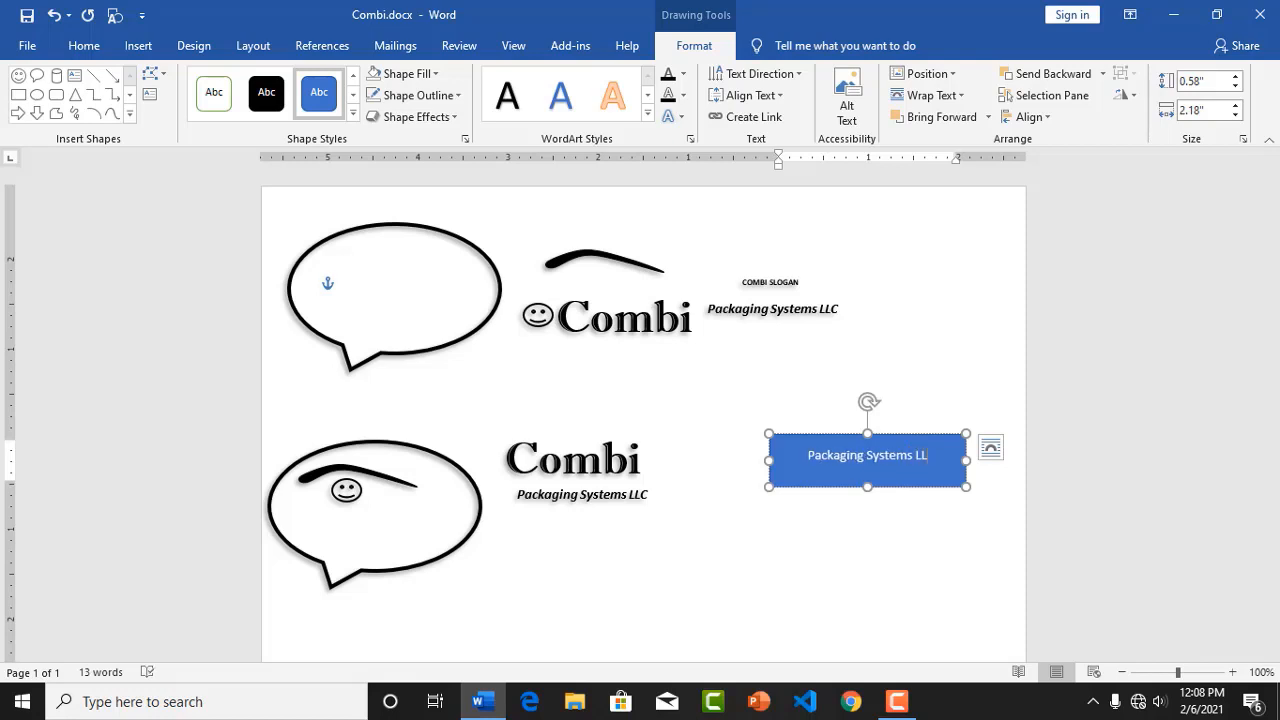
type("C")
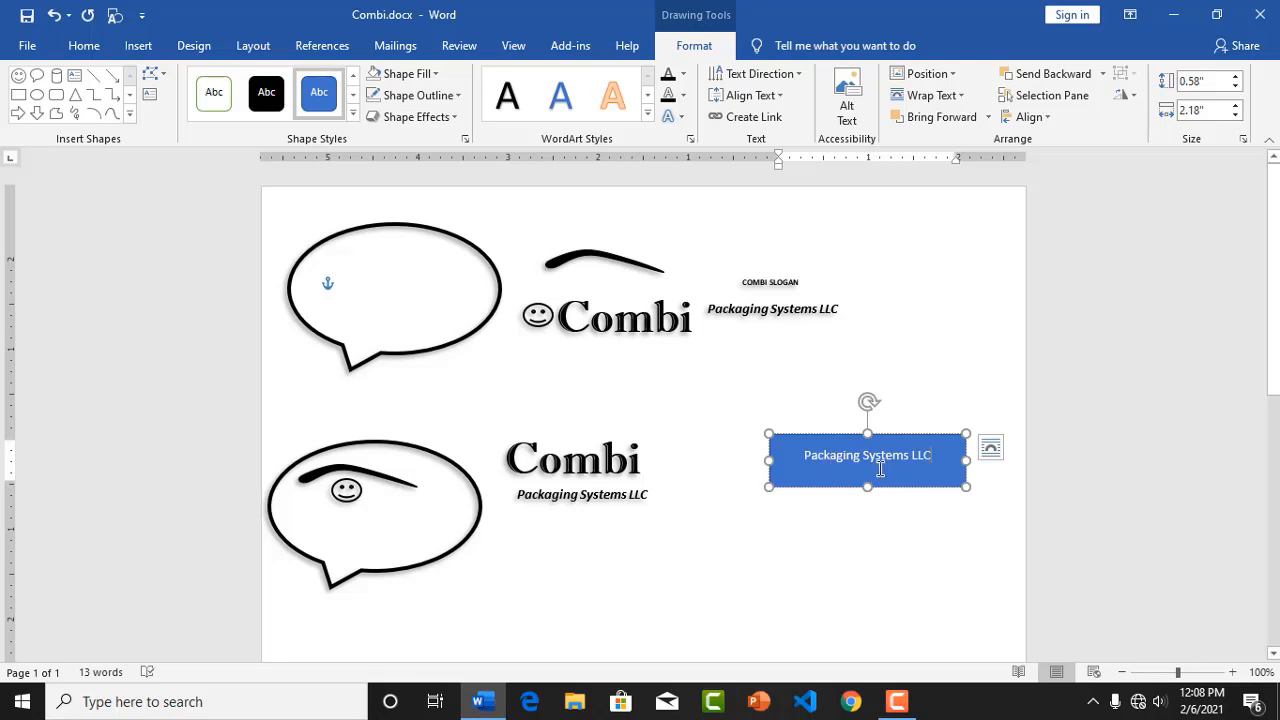
Step: Format the "Packaging Systems LLC" text in the blue rectangle as black and italic
left_click_drag(935, 458, 780, 452)
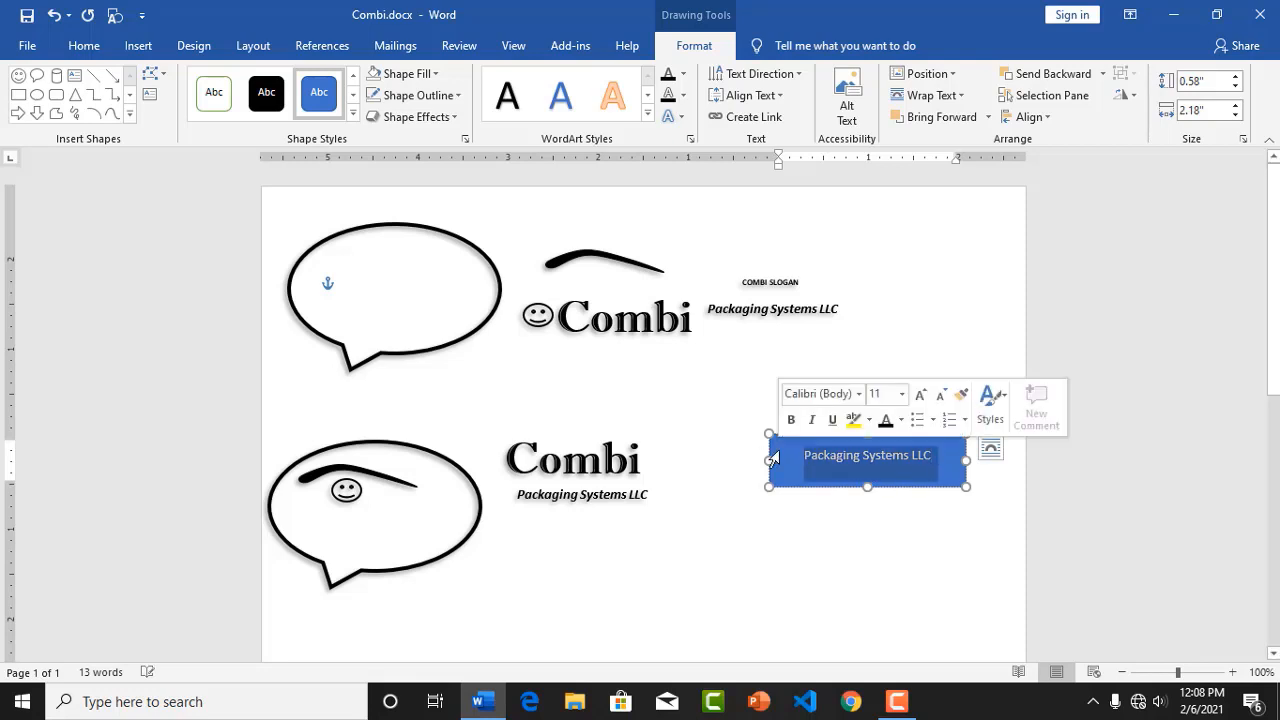
left_click(85, 46)
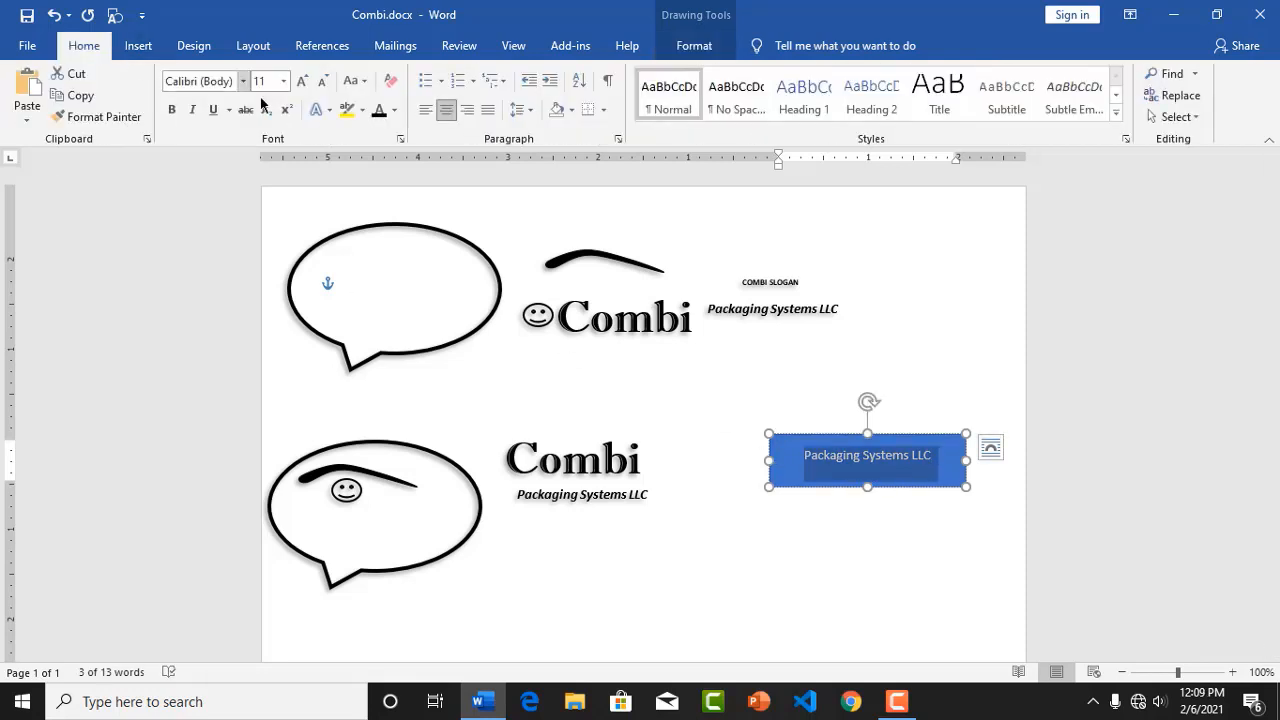
left_click(380, 116)
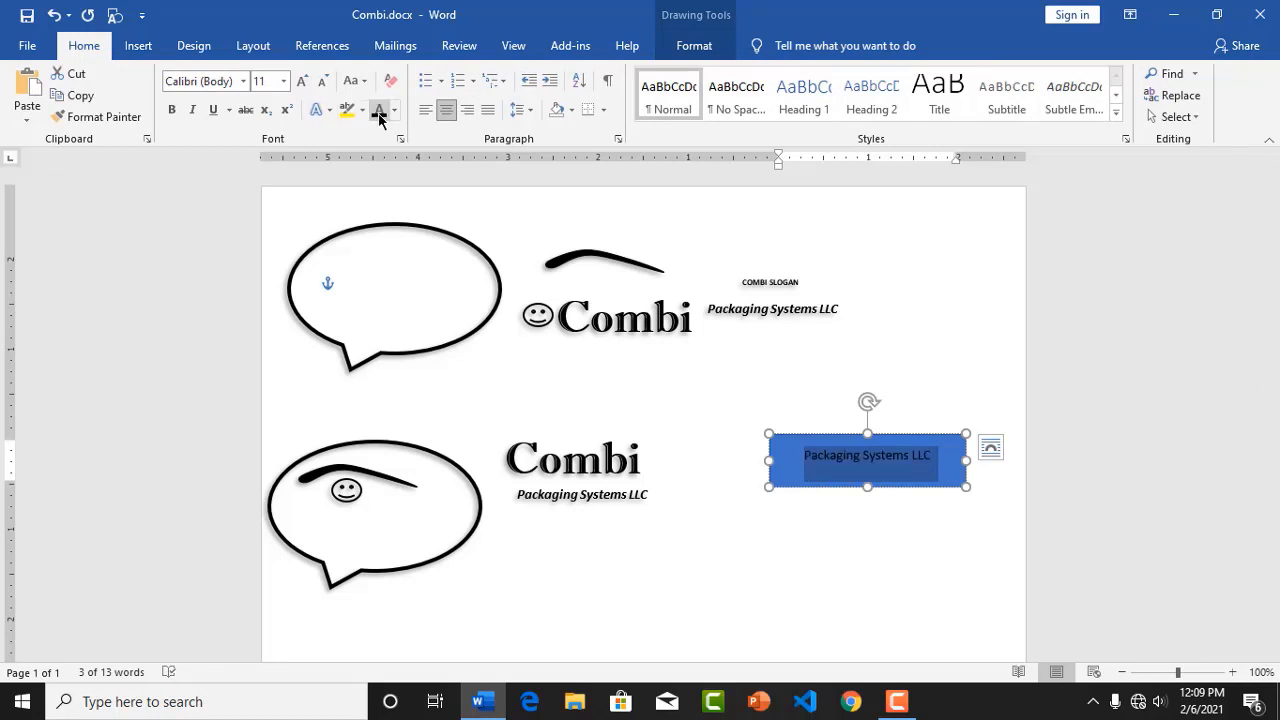
left_click(193, 110)
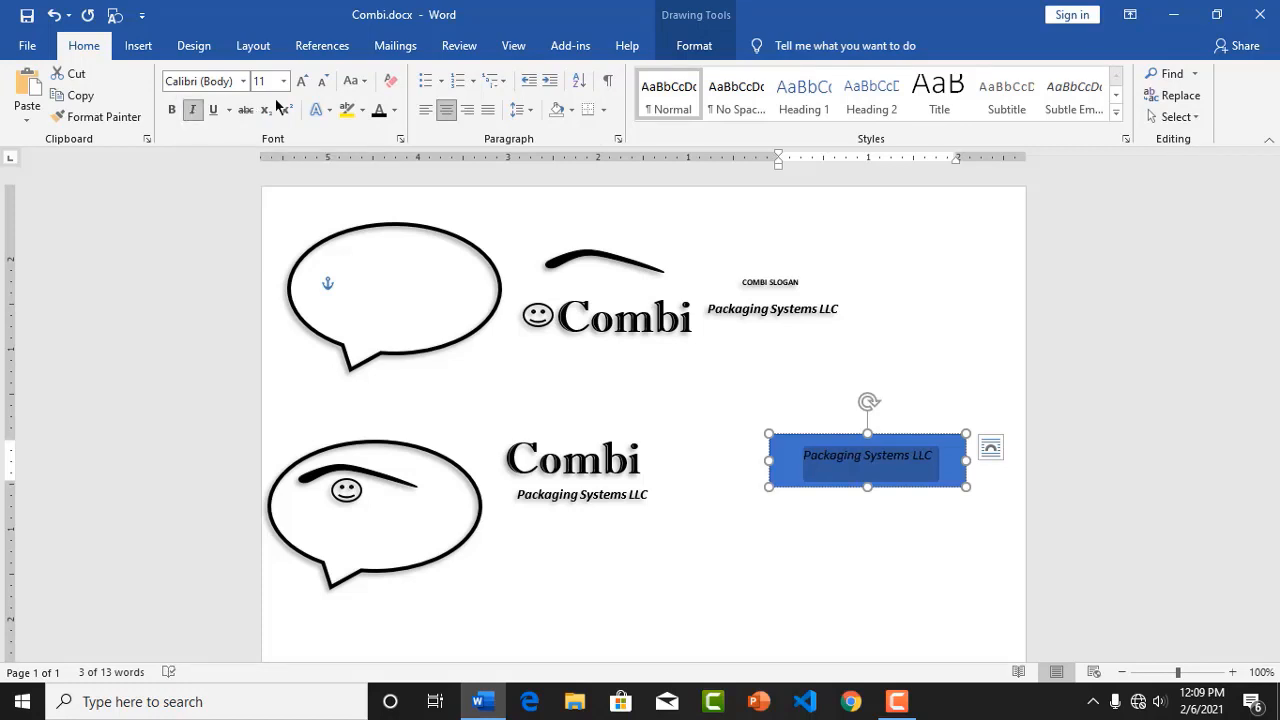
left_click(785, 514)
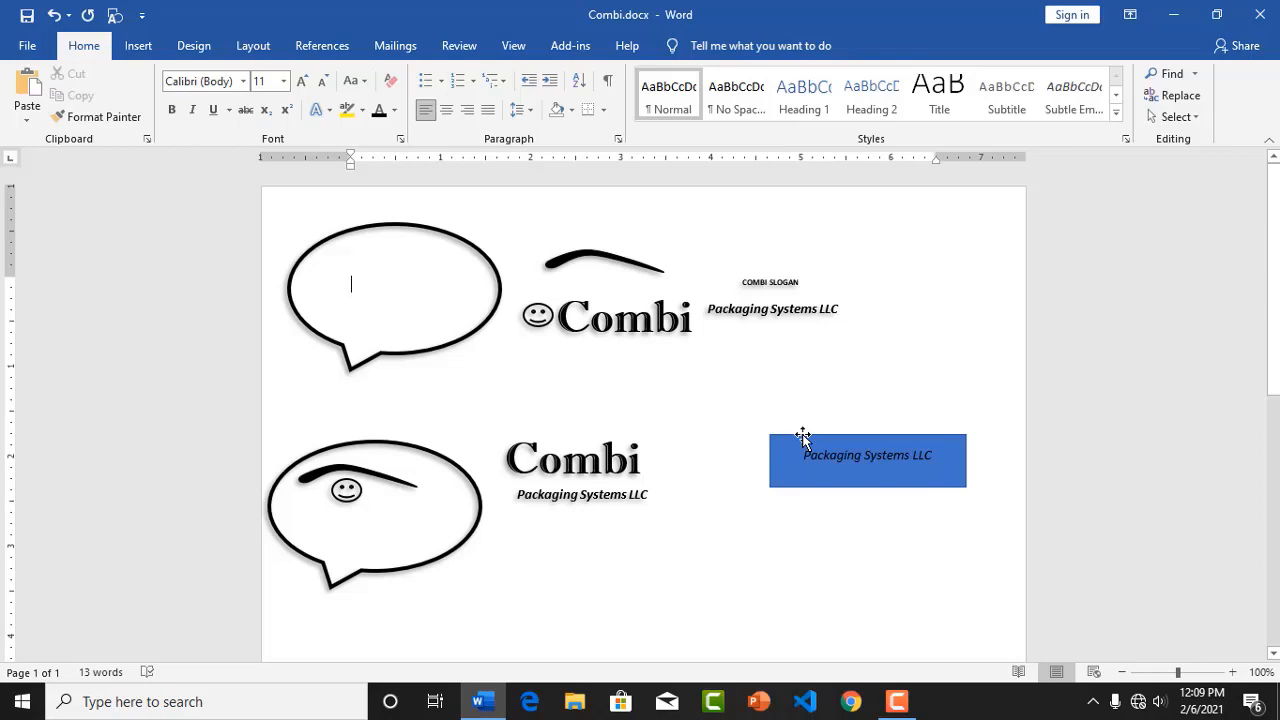
Step: Set the blue rectangle to No Fill and No Outline
left_click(802, 437)
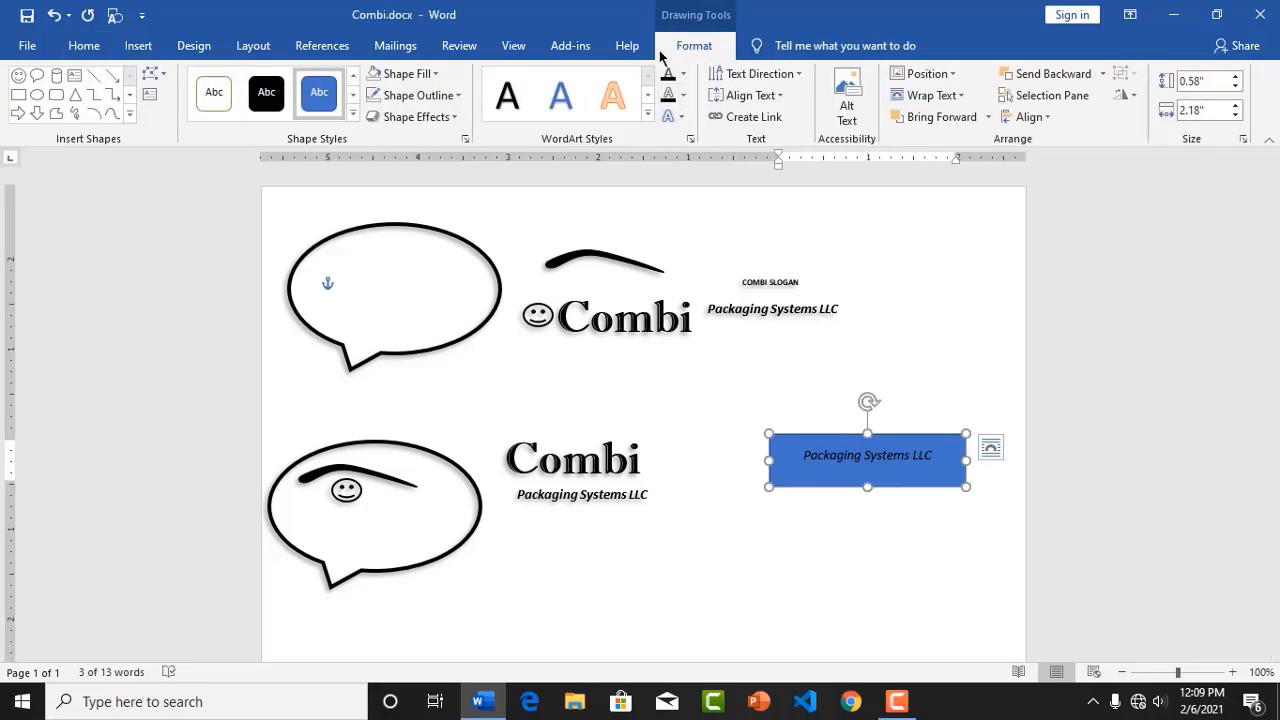
left_click(435, 77)
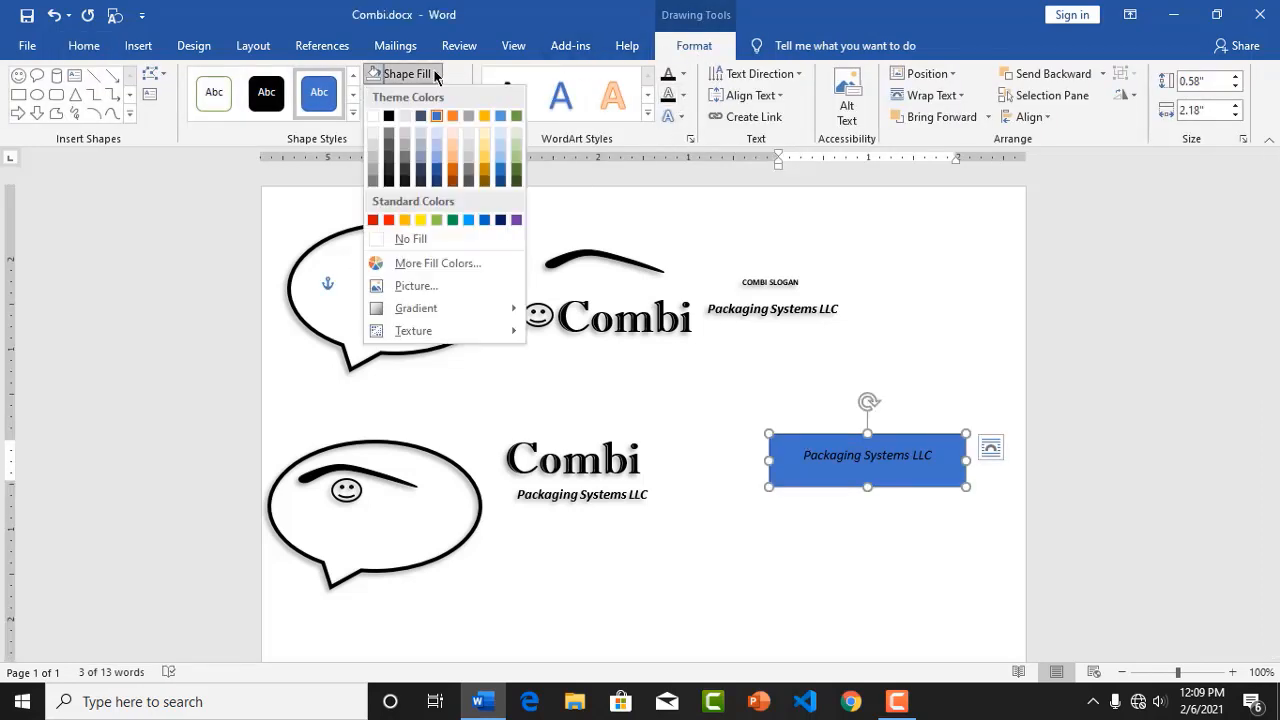
left_click(422, 240)
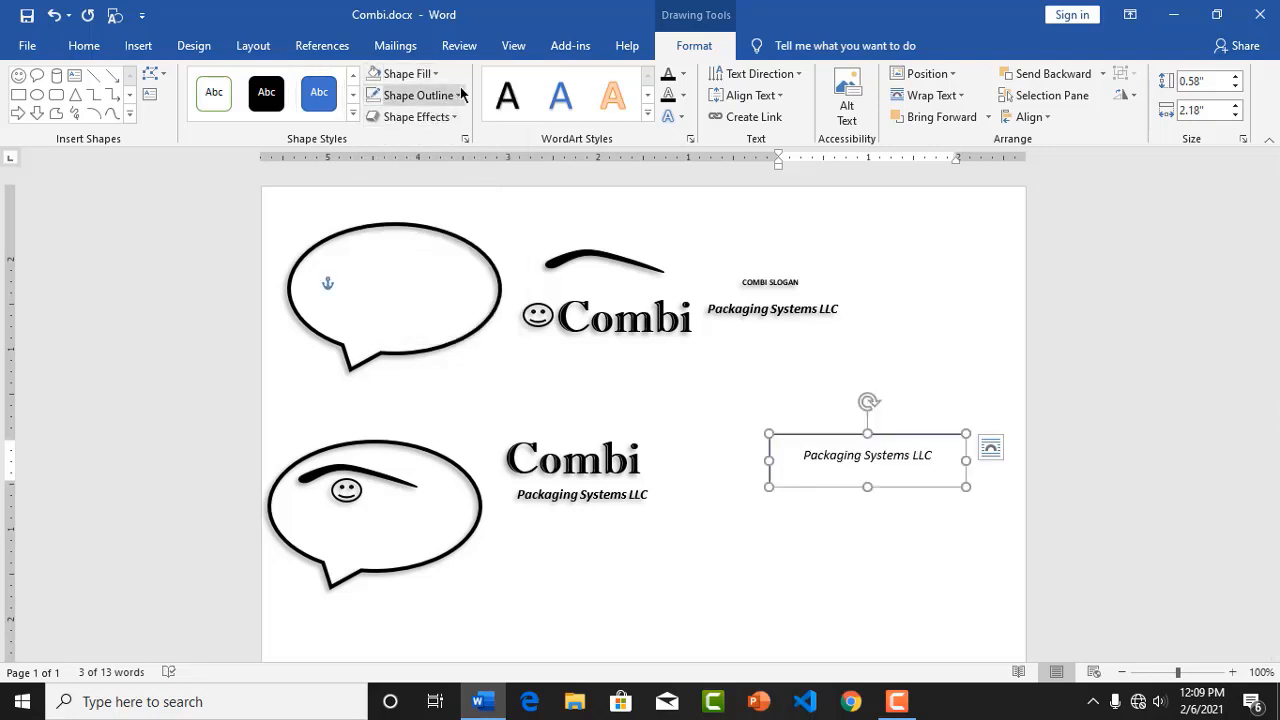
left_click(409, 96)
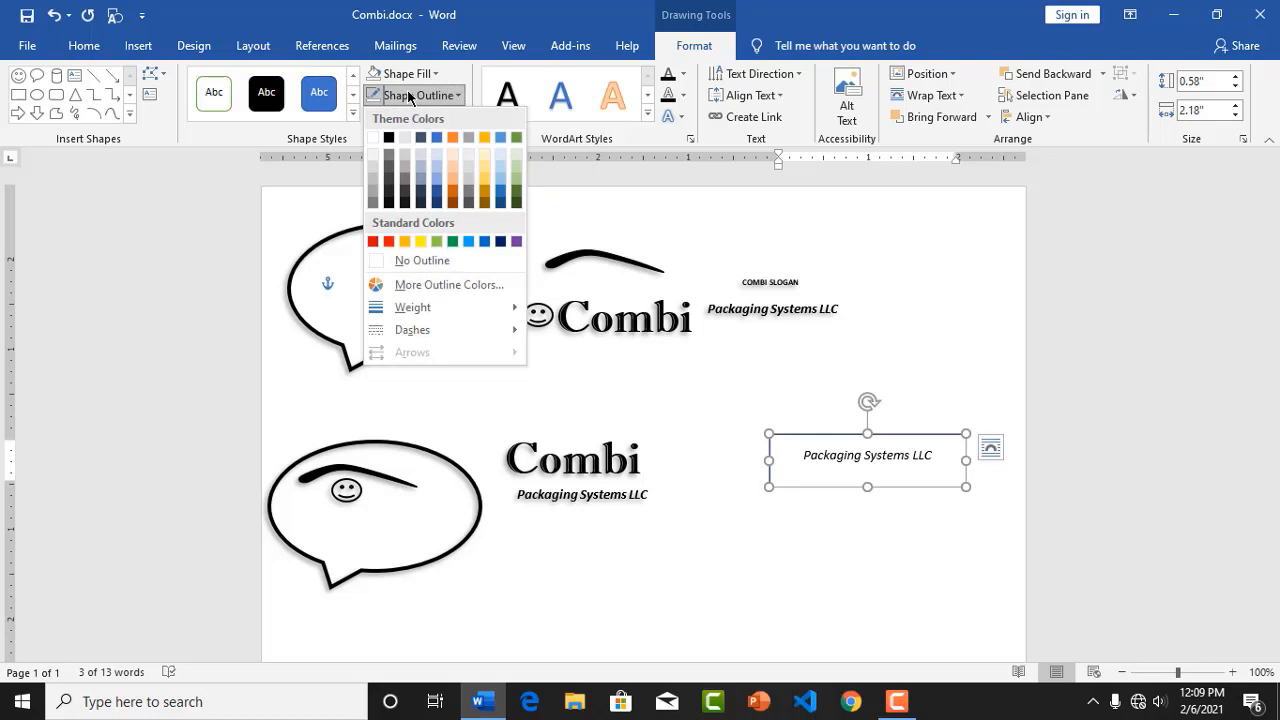
left_click(370, 261)
Step: Apply a shadow shape effect to the unfilled rectangle containing "Packaging Systems LLC"
left_click(451, 117)
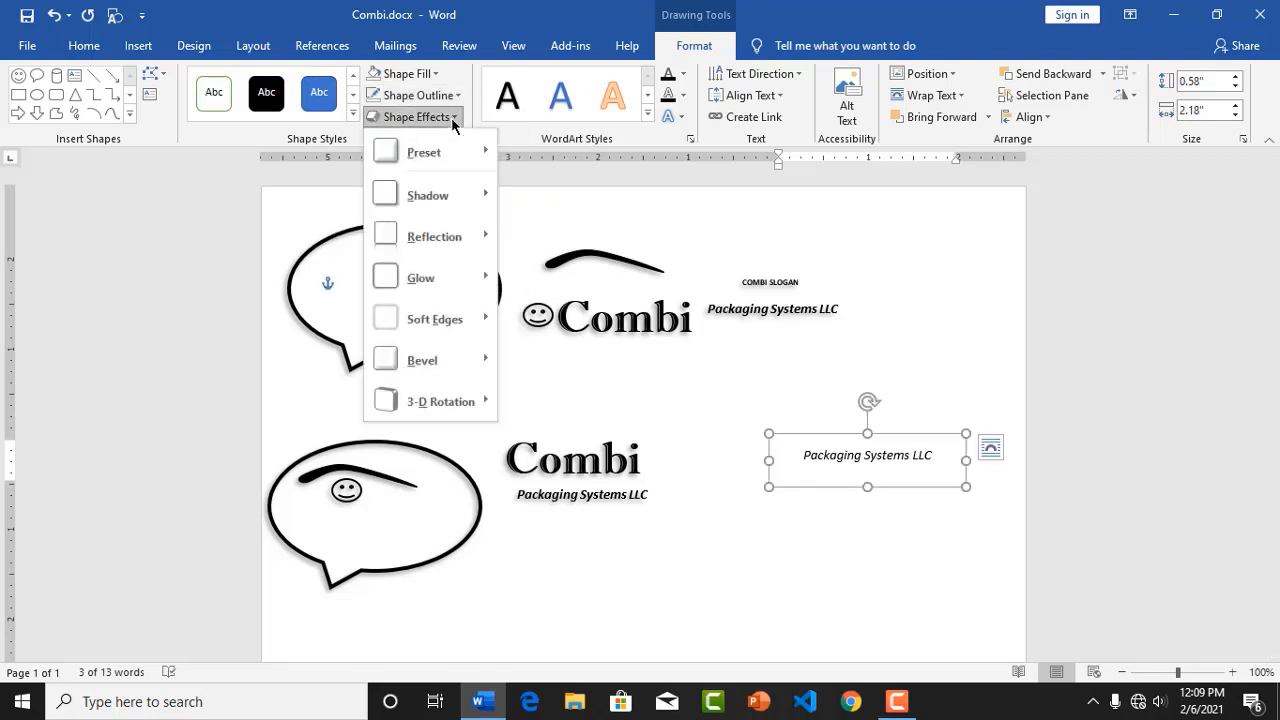
mouse_move(428, 195)
left_click(646, 261)
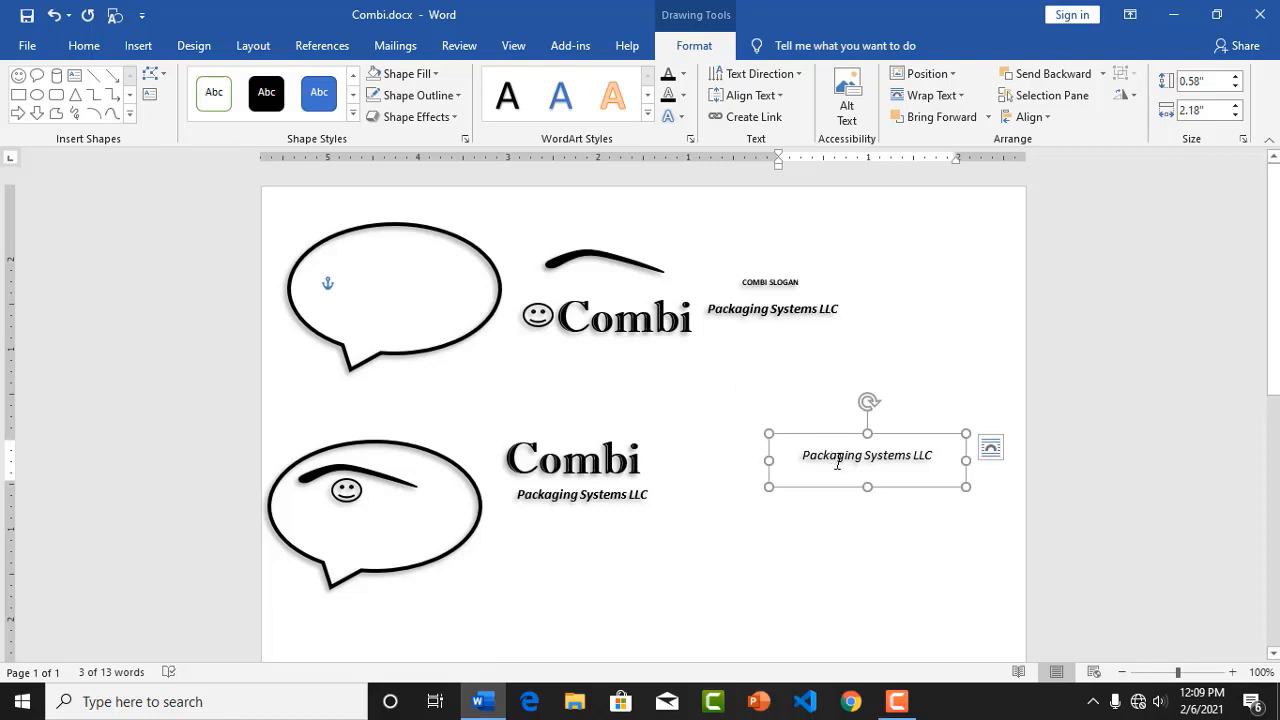
Step: Make the unfilled rectangle's "Packaging Systems LLC" text bold and delete the whole rectangle
left_click_drag(940, 456, 723, 449)
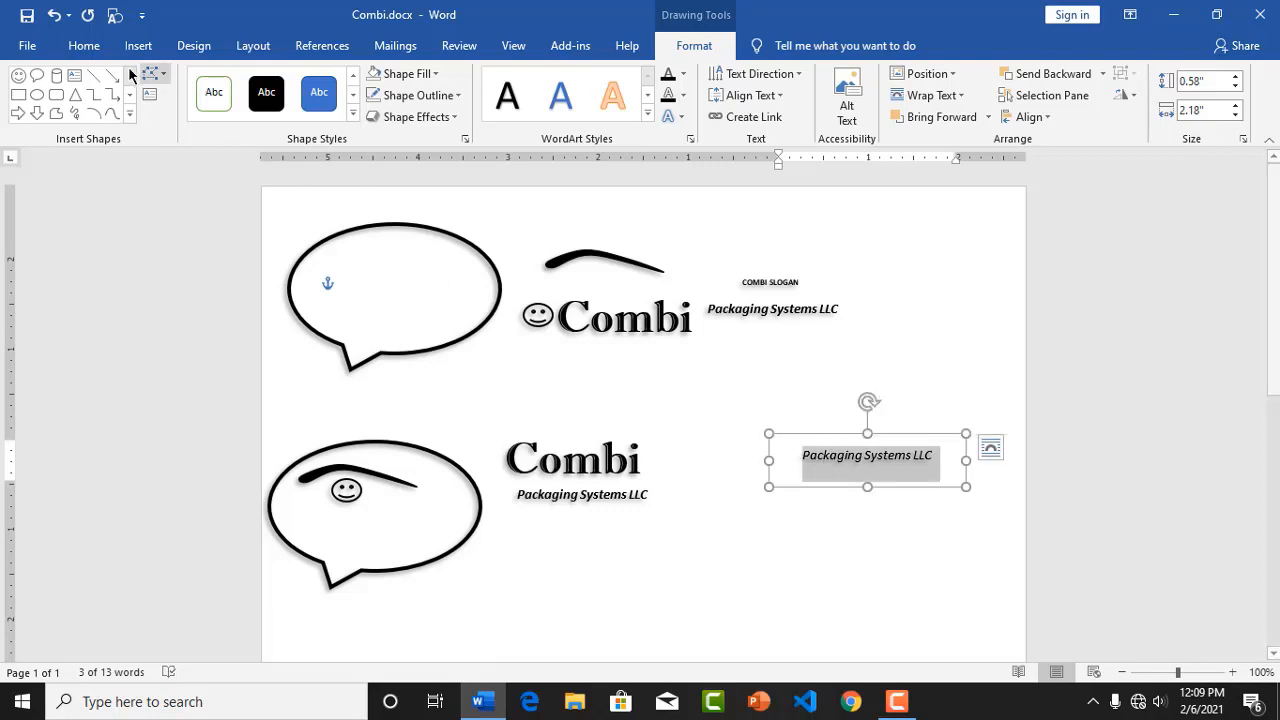
left_click(83, 46)
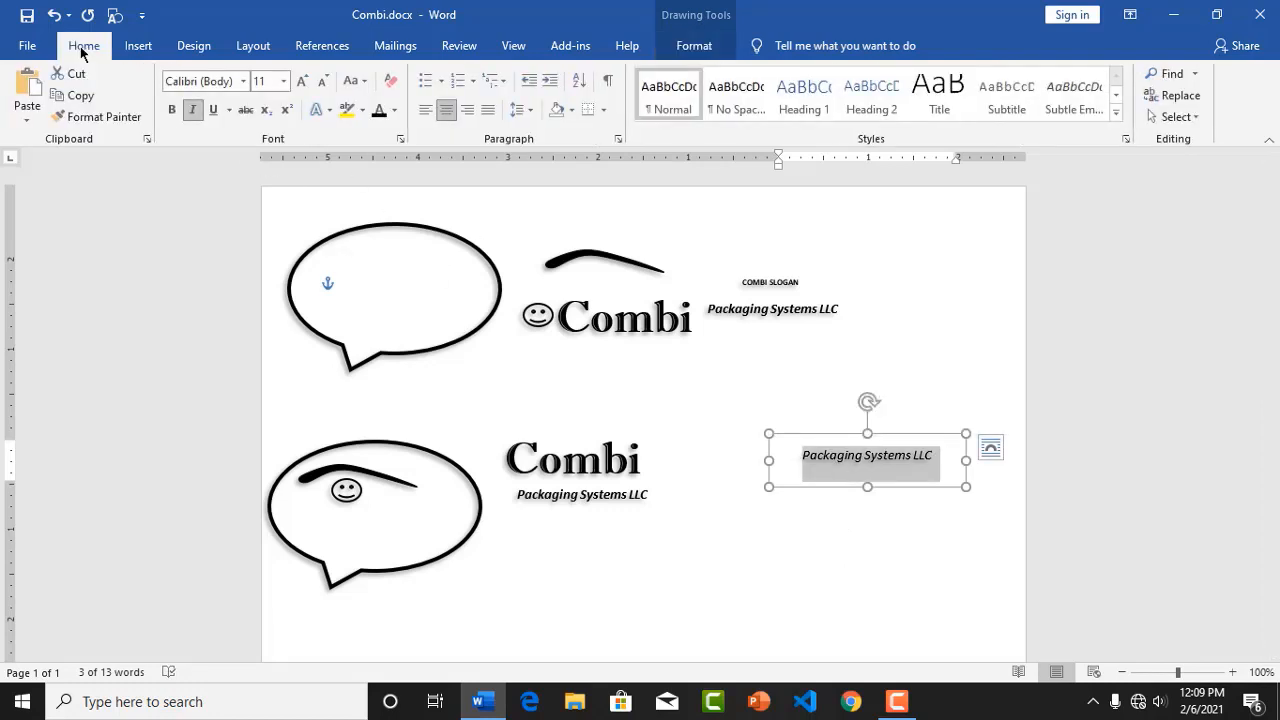
left_click(173, 110)
left_click(700, 425)
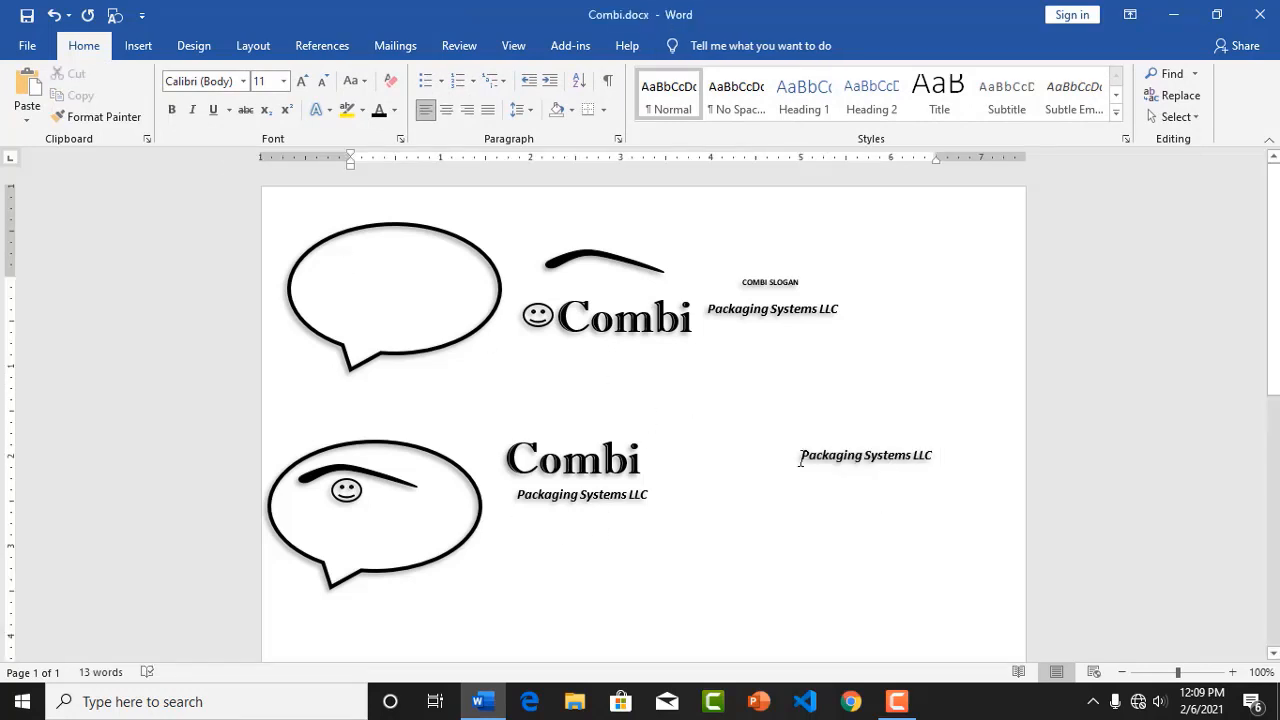
left_click(818, 436)
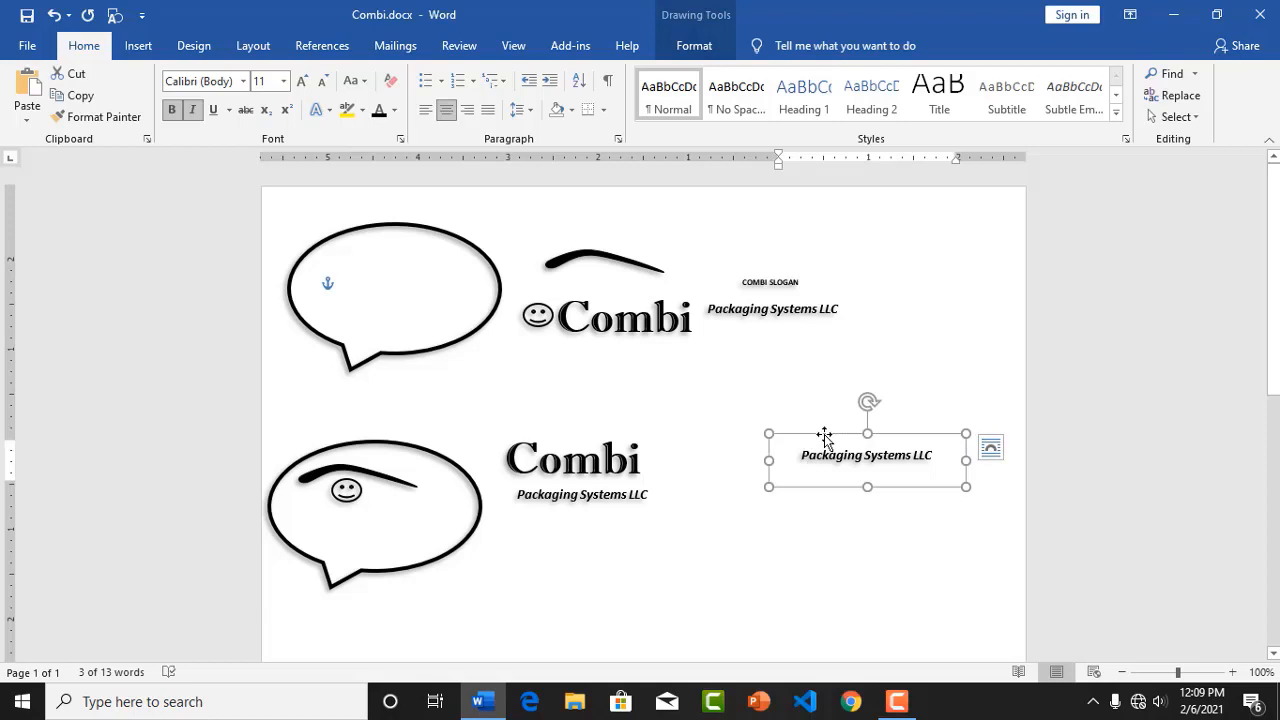
key("Delete")
Step: Place a copy of the "COMBI SLOGAN" text box below the lower "Packaging Systems LLC" text
left_click(772, 284)
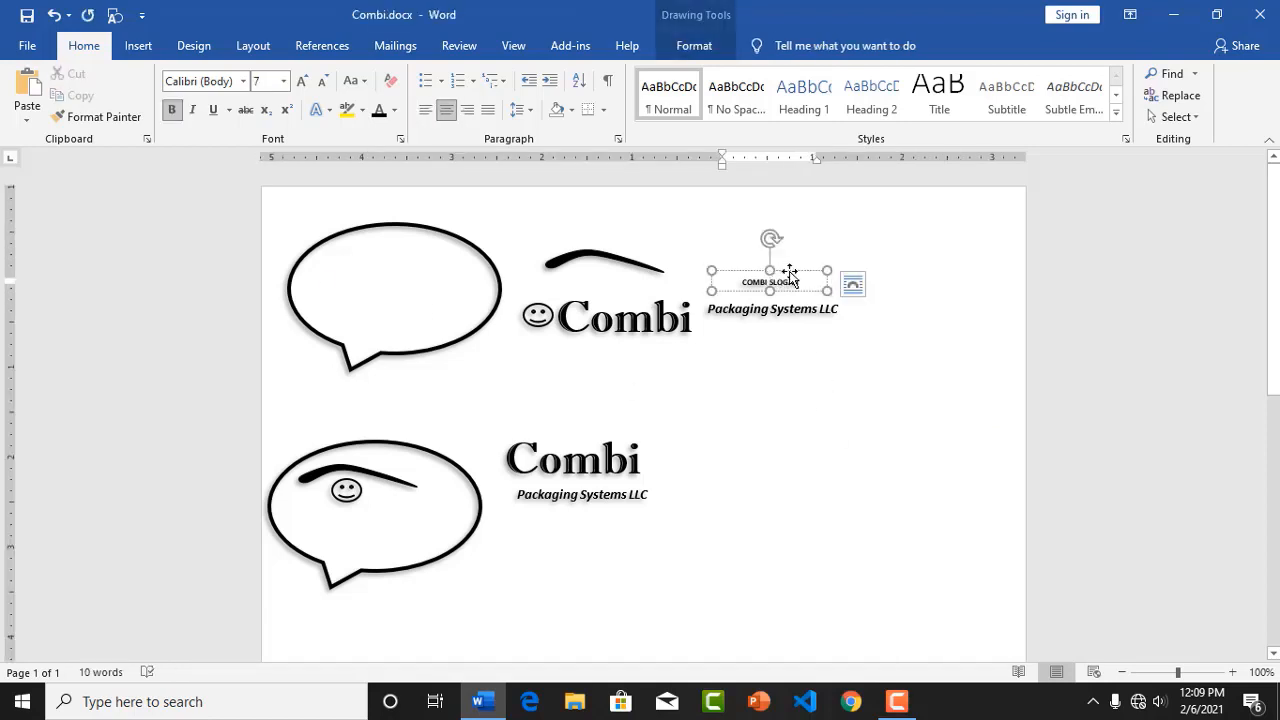
left_click(788, 272)
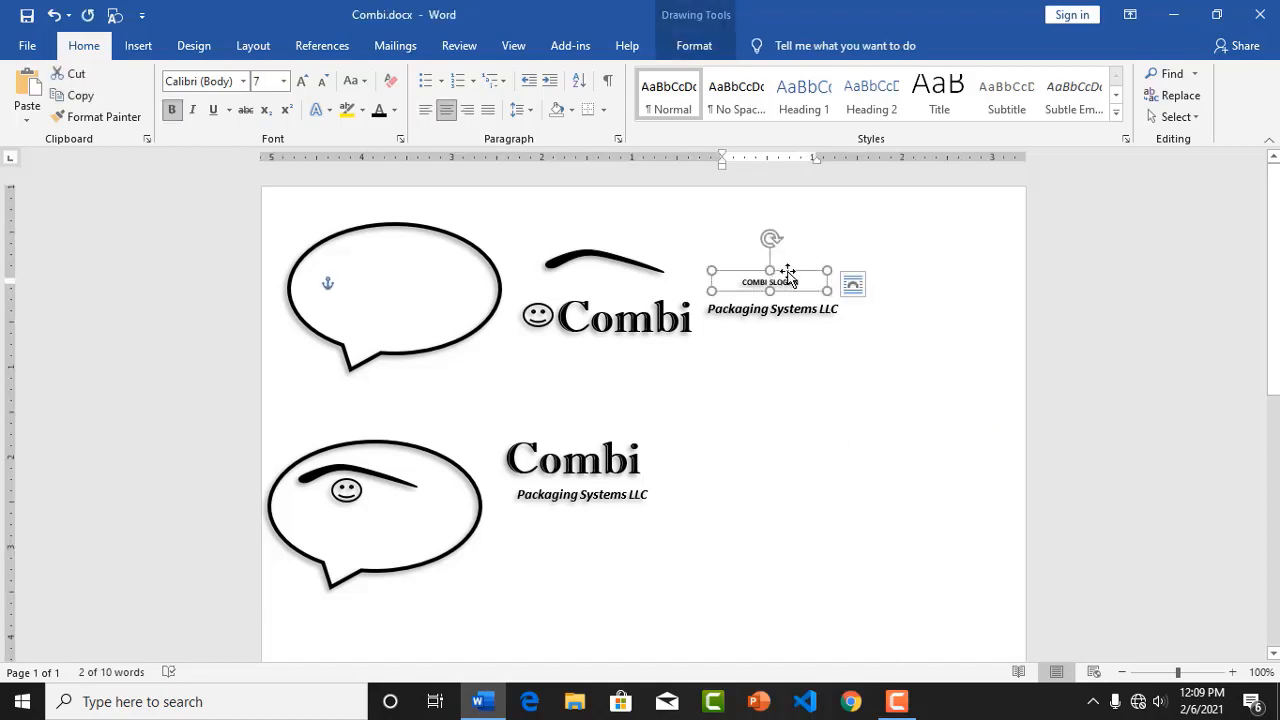
left_click_drag(788, 276, 562, 535)
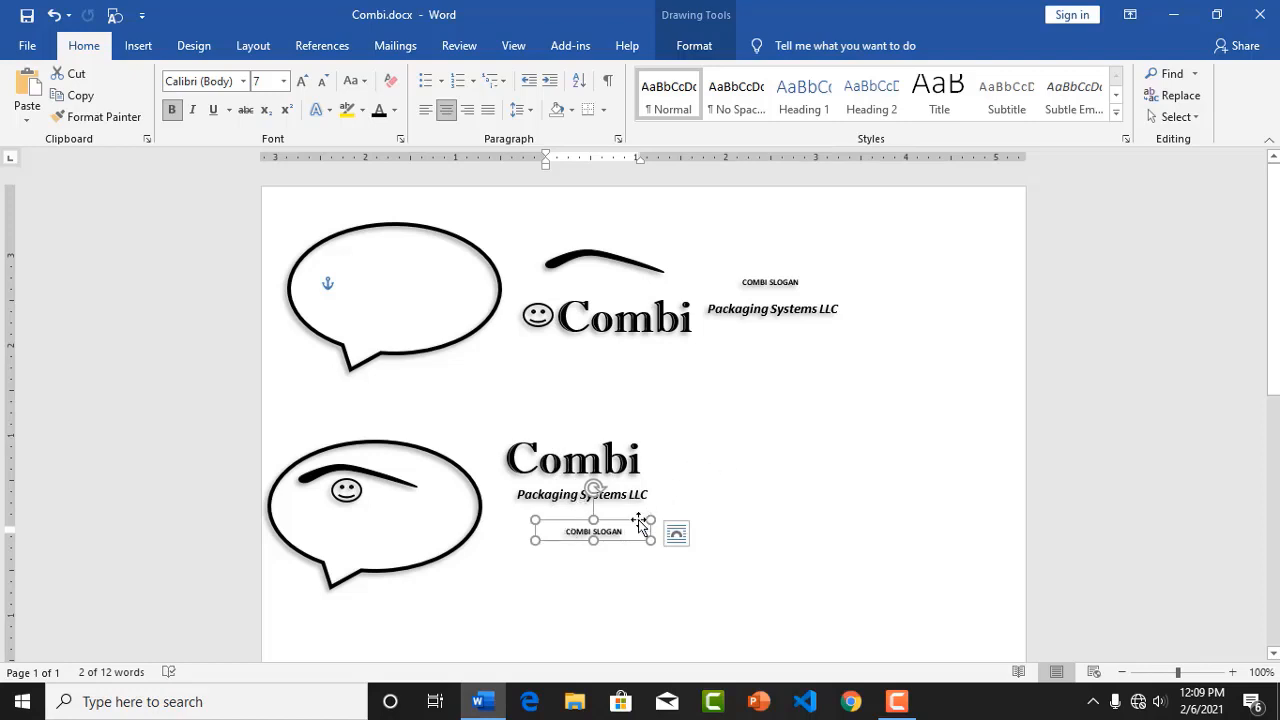
left_click(750, 452)
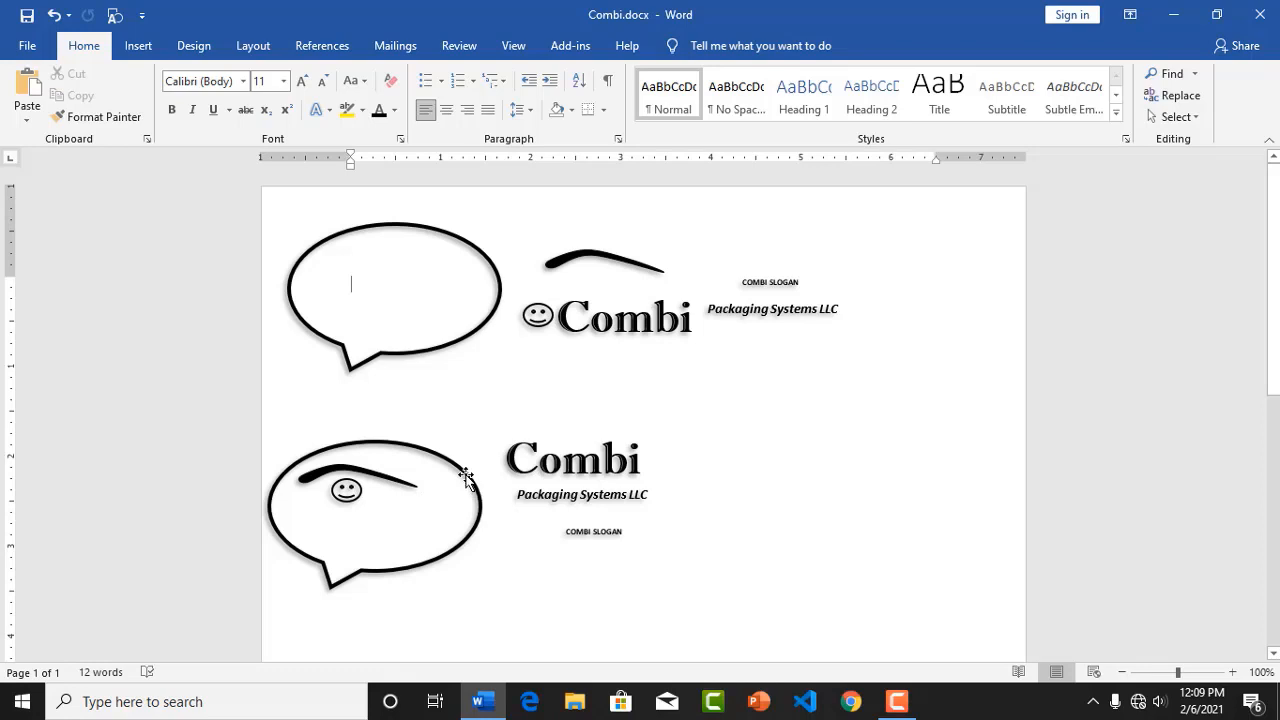
Step: Move the lower speech bubble to the right of the lower texts and place the lower "Combi" text in its upper half
left_click_drag(466, 477, 890, 446)
left_click(698, 596)
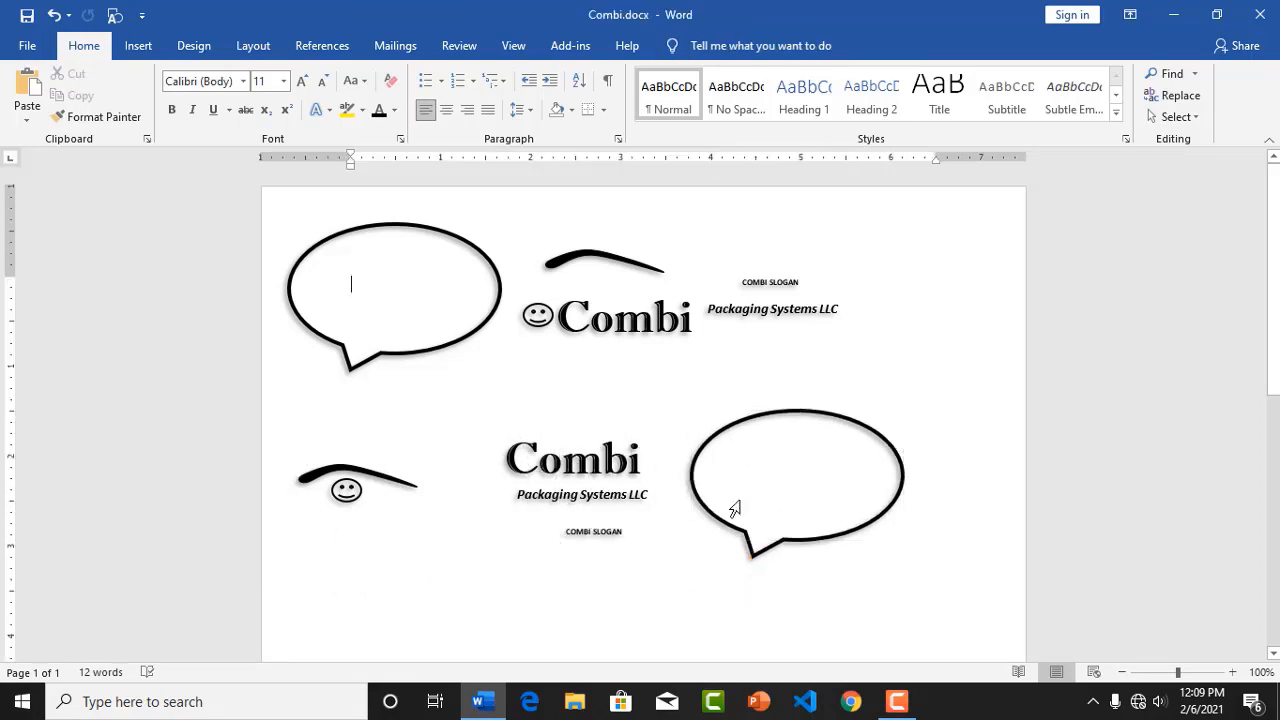
left_click(762, 424)
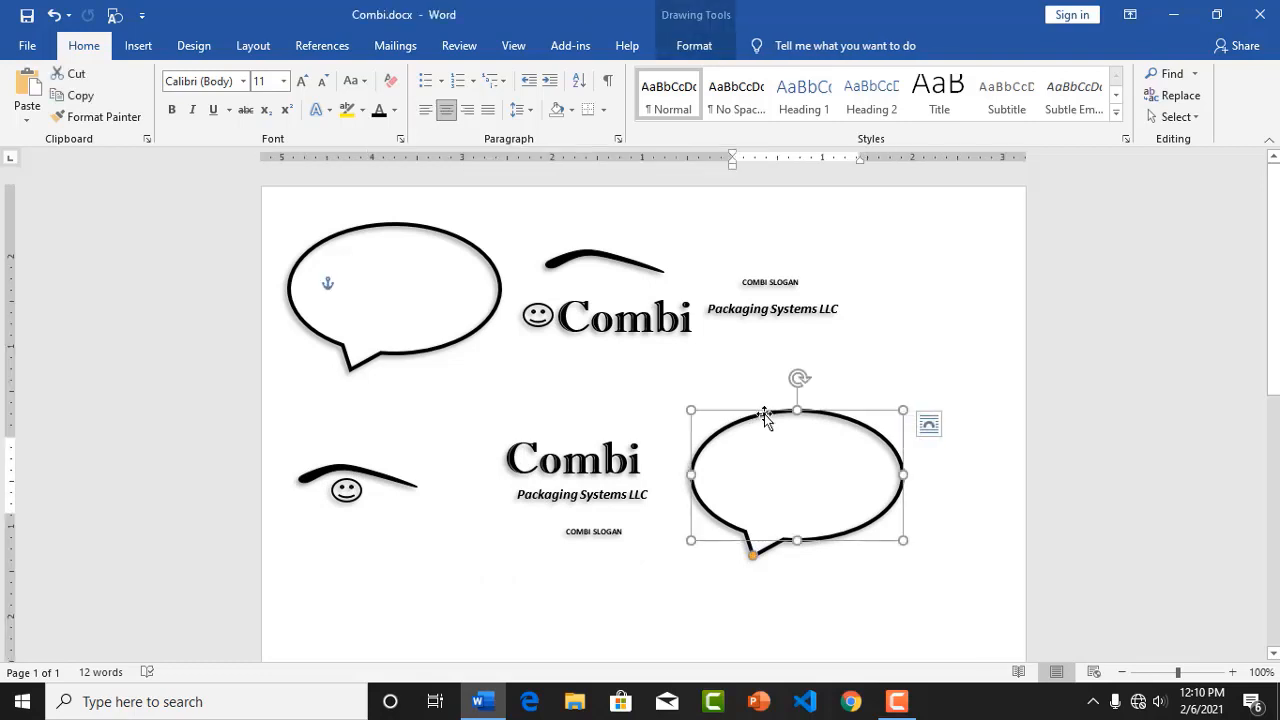
left_click(528, 456)
left_click_drag(585, 423, 773, 424)
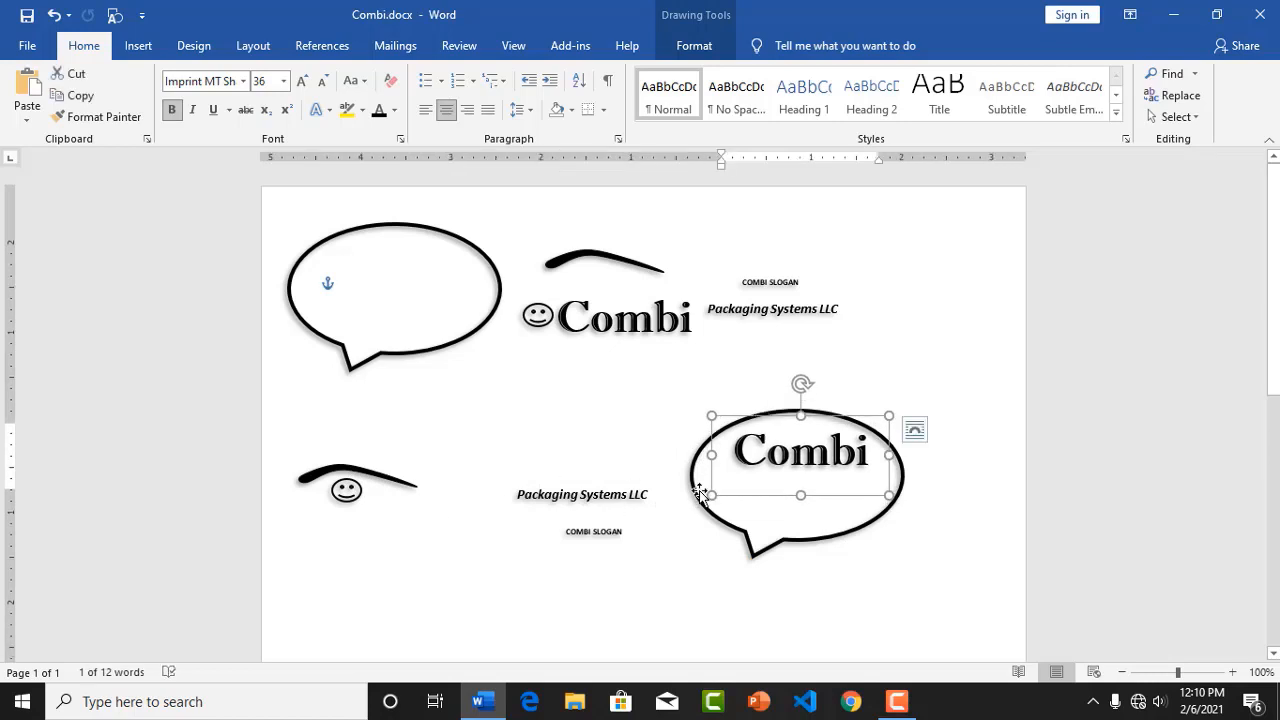
Step: Nudge the lower "Combi" text slightly down inside the speech bubble
key("Down")
key("Down")
key("Down")
key("Down")
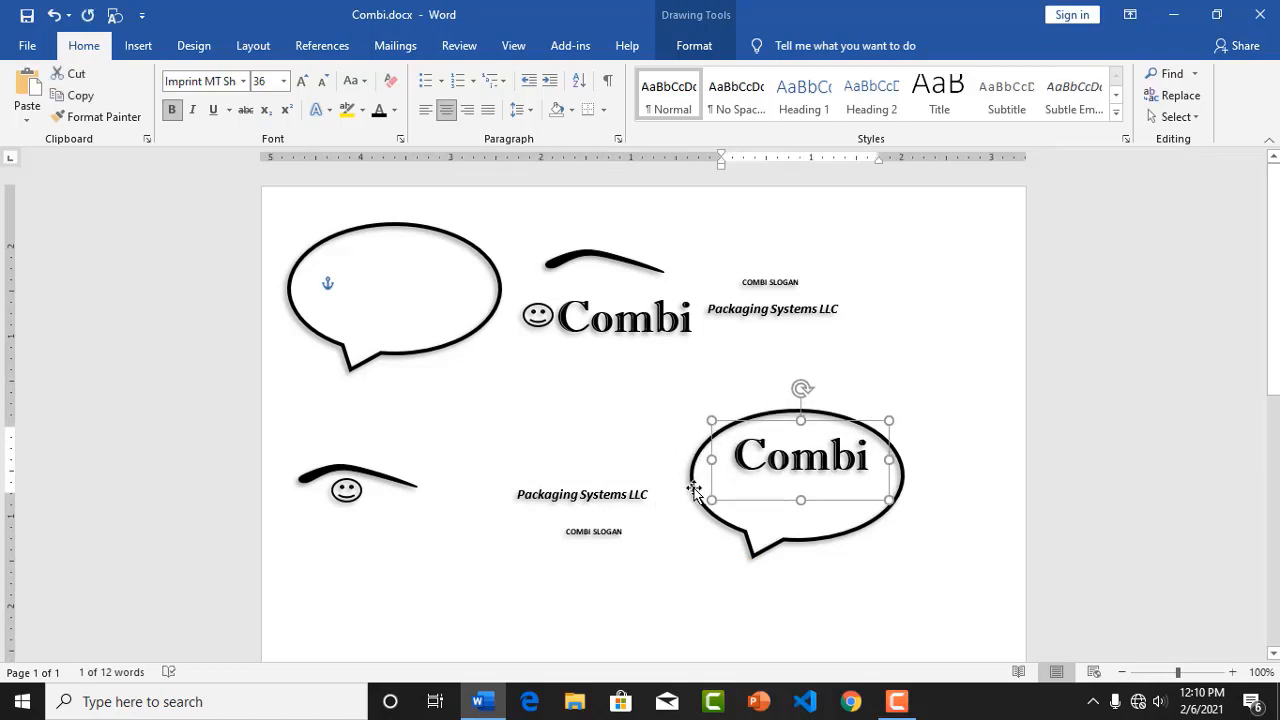
key("Down")
key("Down")
key("Down")
key("Down")
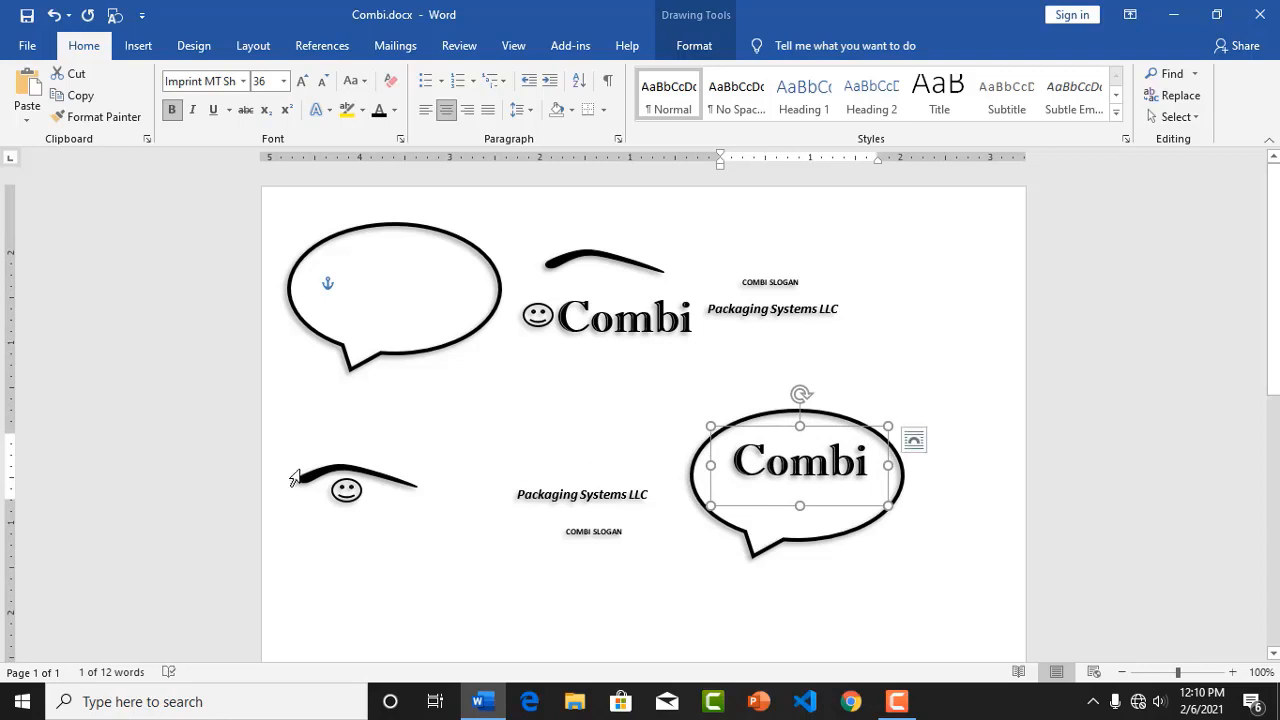
Step: Place the lower curved stroke directly above "Combi" and the lower smiley below its first letter, inside the speech bubble
left_click_drag(309, 472, 755, 423)
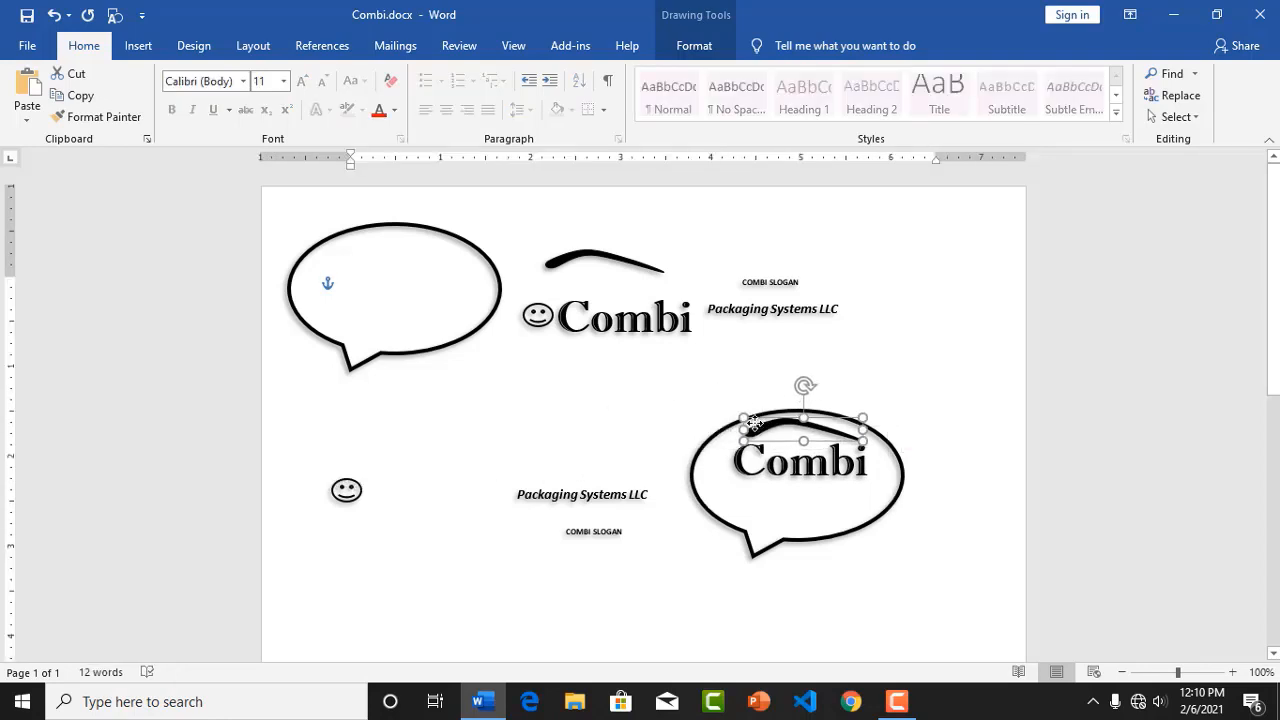
left_click(831, 539)
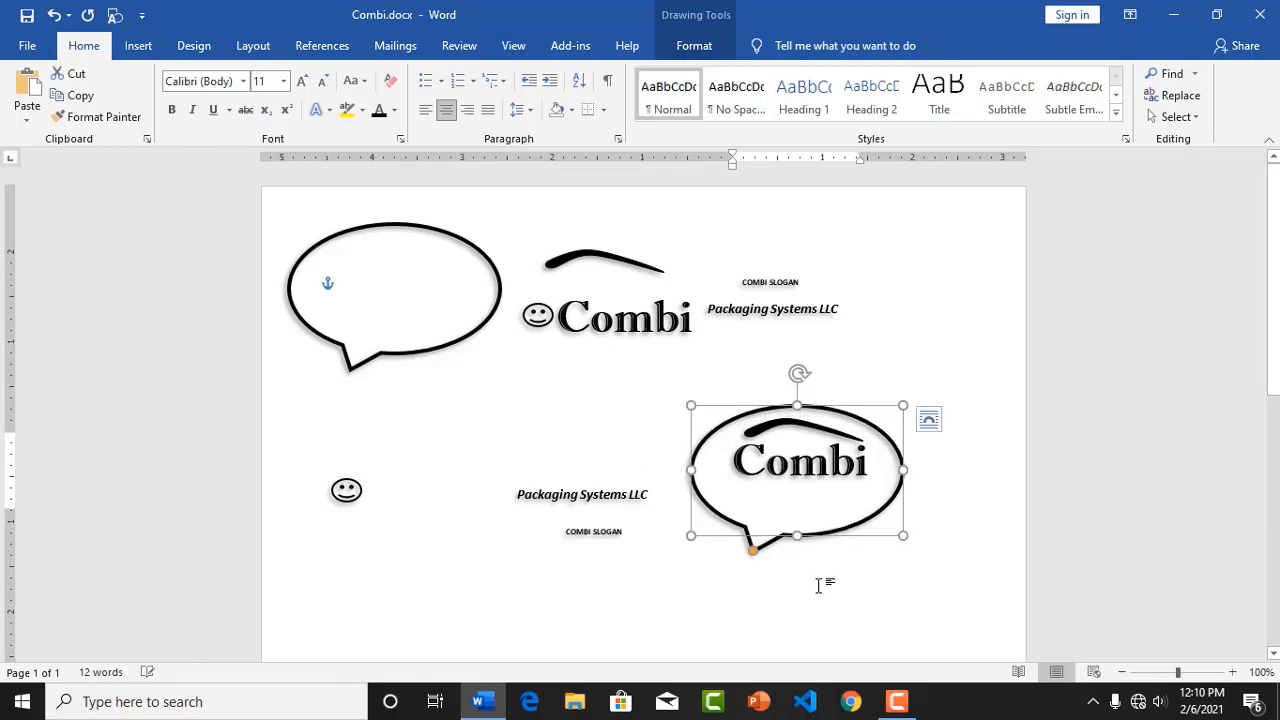
left_click(693, 561)
left_click(347, 490)
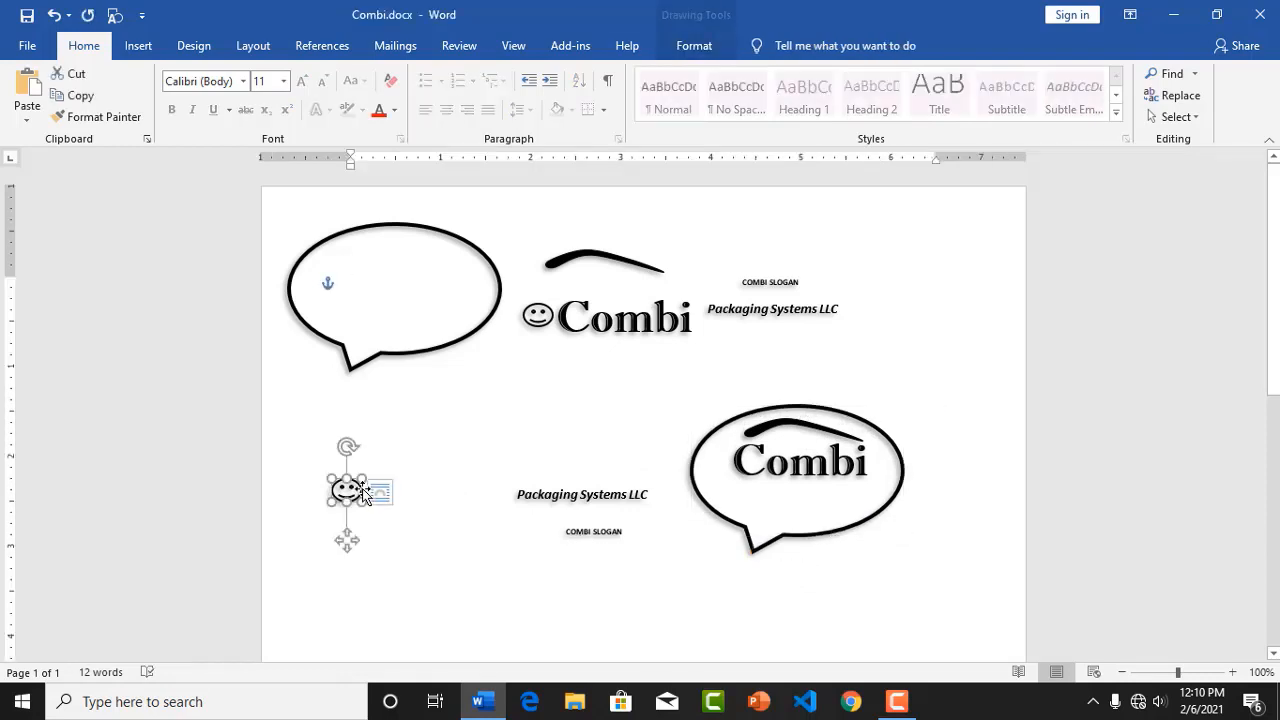
left_click_drag(346, 537, 724, 535)
Step: Place the lower "Packaging Systems LLC" text beside the smiley under "Combi", with the lower "COMBI SLOGAN" beneath it
left_click(585, 499)
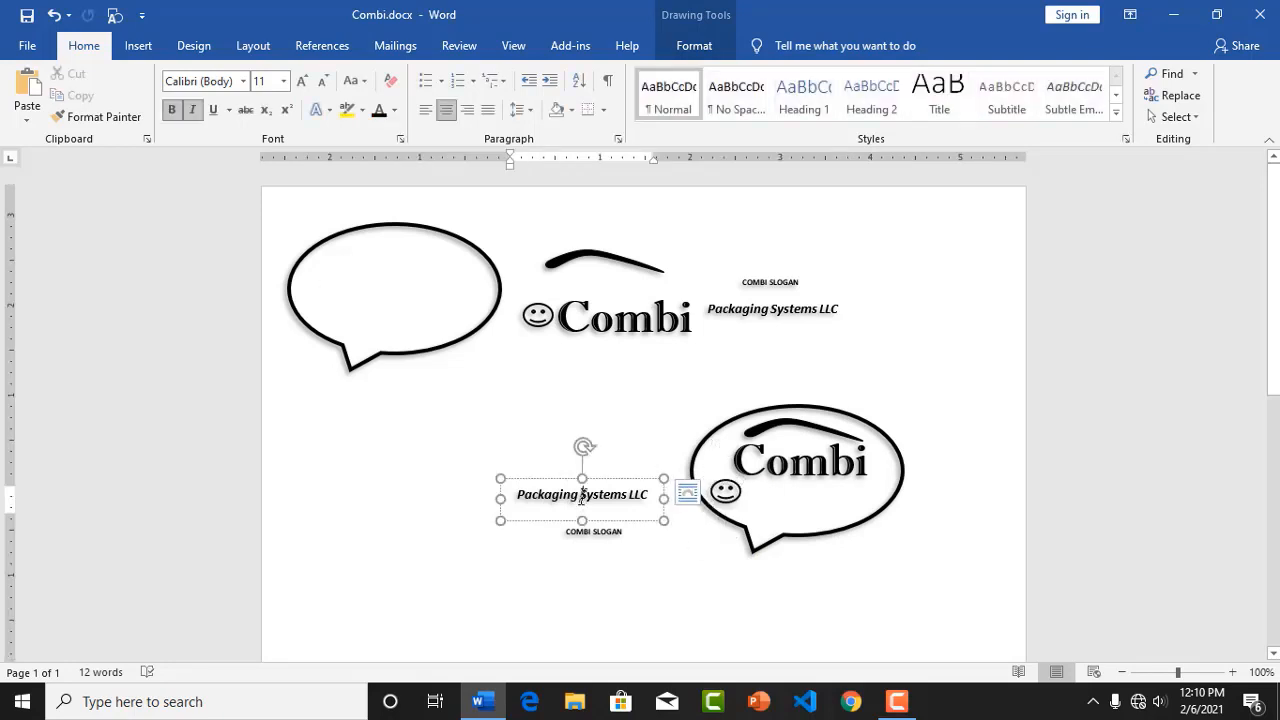
left_click_drag(607, 485, 844, 478)
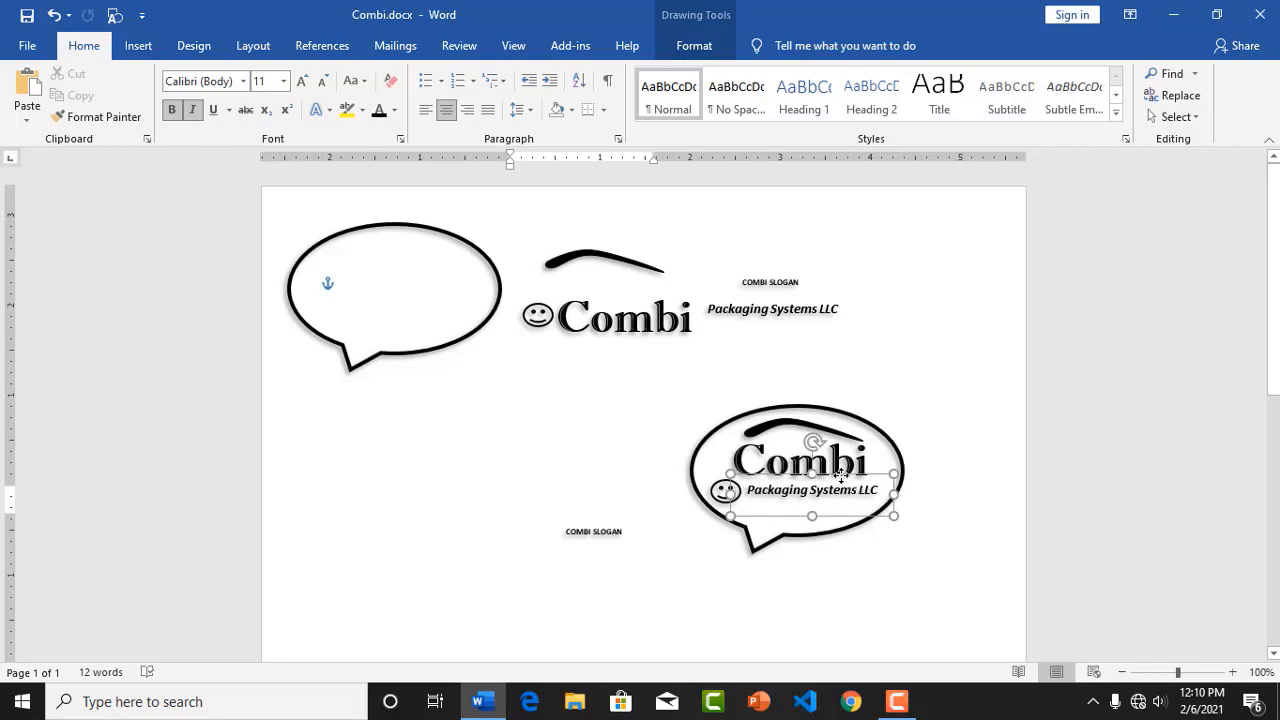
left_click(694, 543)
left_click_drag(615, 540, 815, 500)
left_click(726, 551)
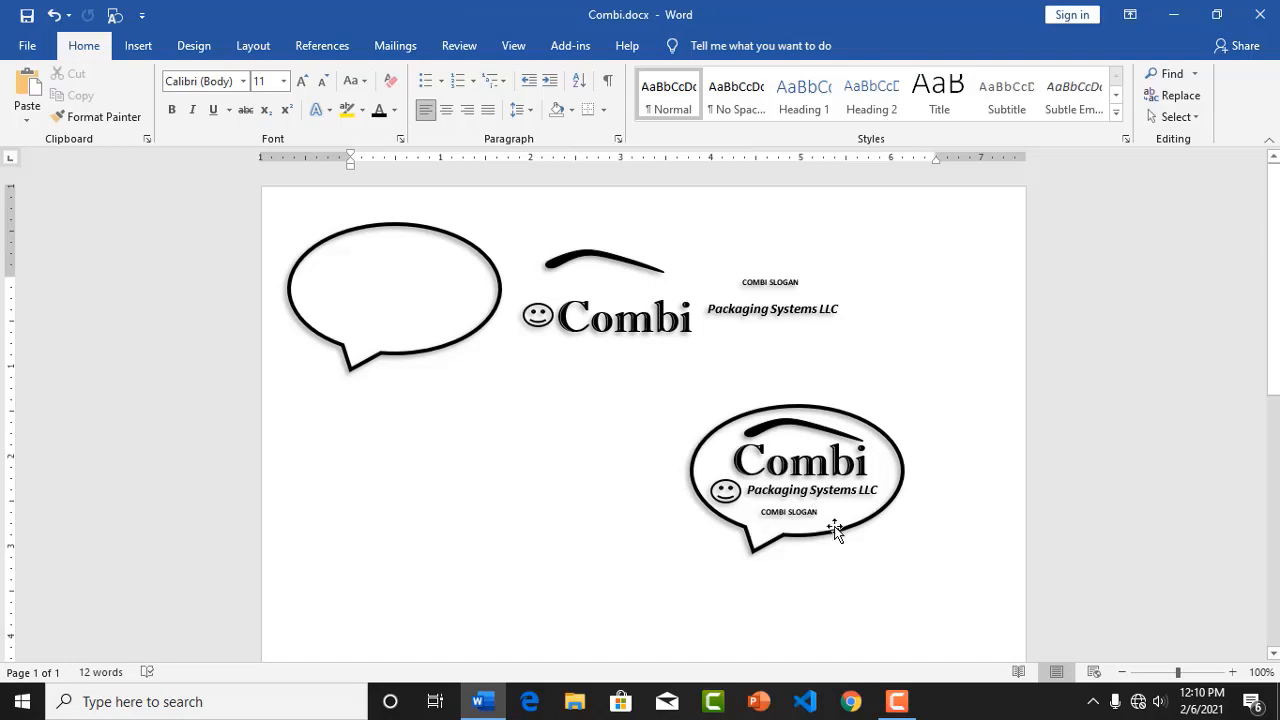
Step: Move the lower speech bubble off the logo parts into the empty area to their left
mouse_move(824, 408)
left_mouse_down()
mouse_move(476, 410)
mouse_move(844, 424)
mouse_move(796, 399)
mouse_move(902, 413)
mouse_move(826, 413)
mouse_move(838, 408)
left_mouse_up()
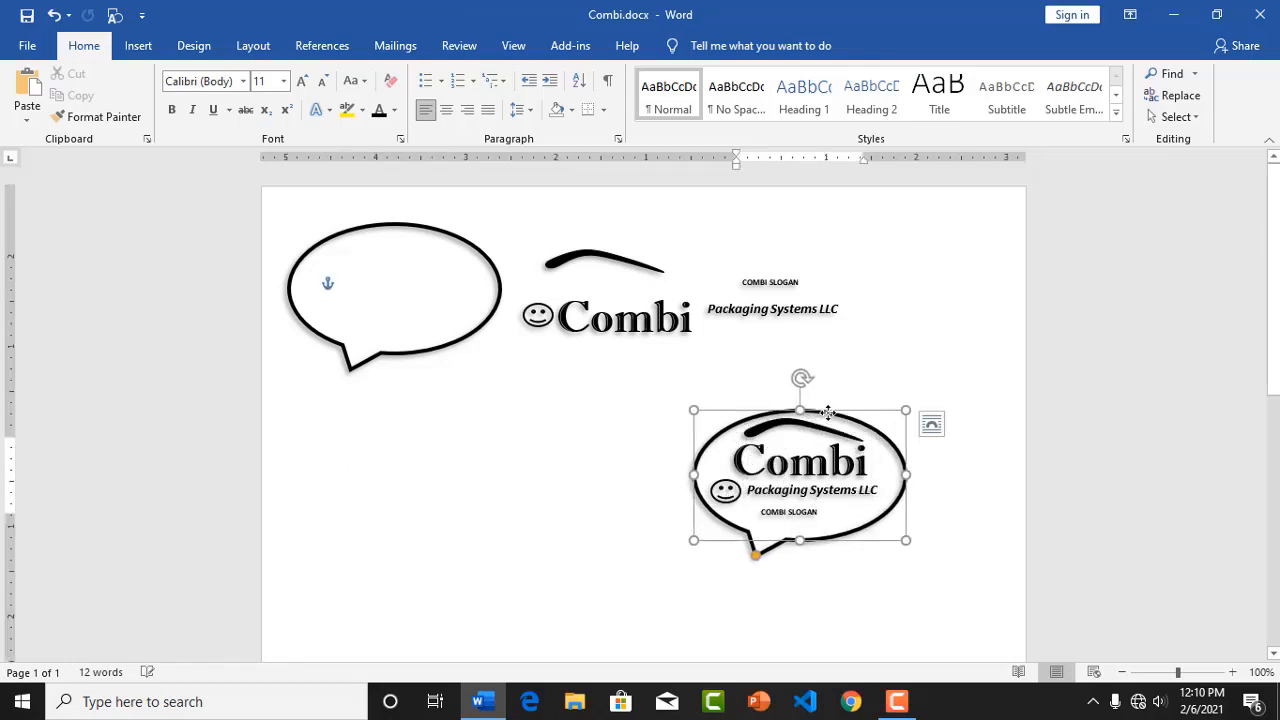
left_click(803, 406)
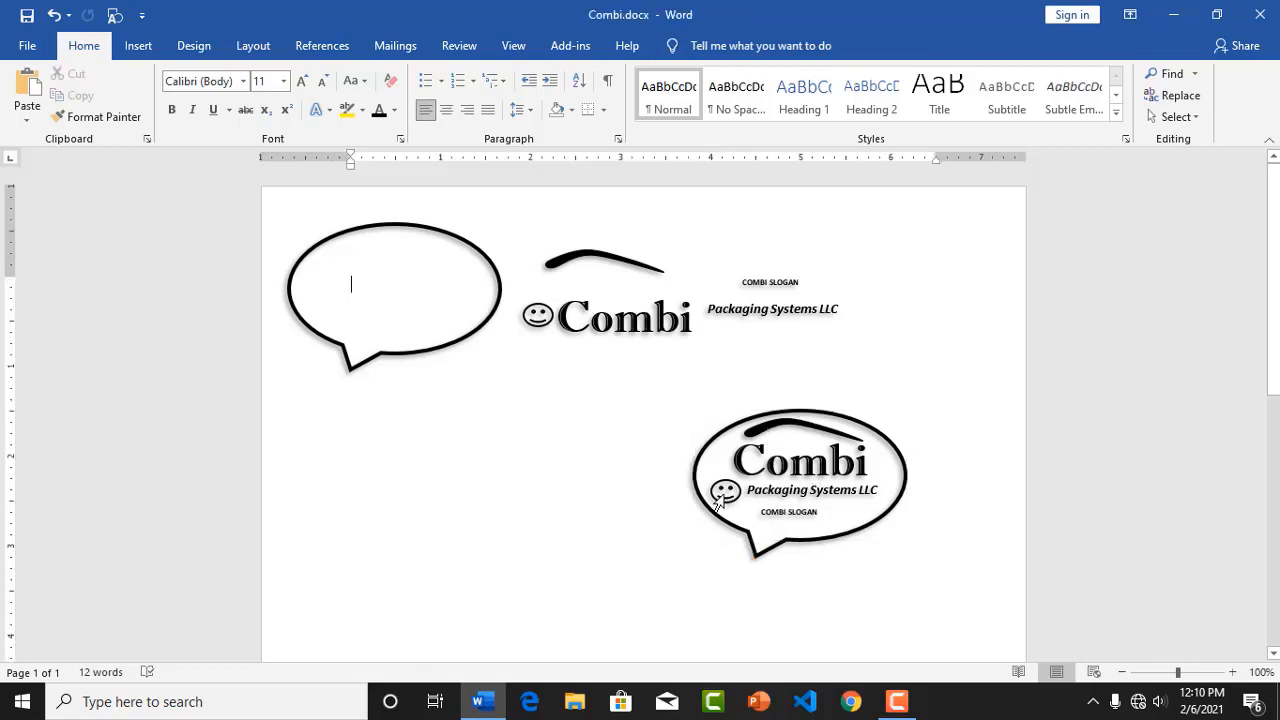
left_click(791, 411)
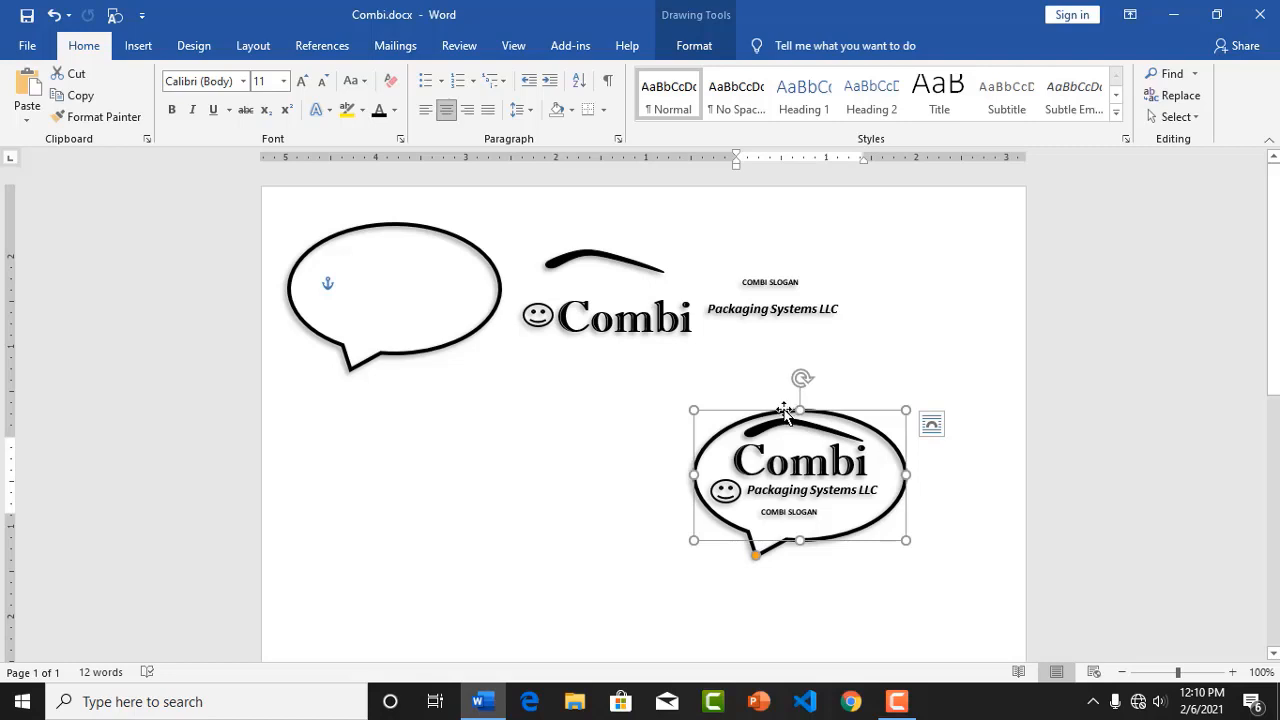
left_click_drag(790, 411, 524, 441)
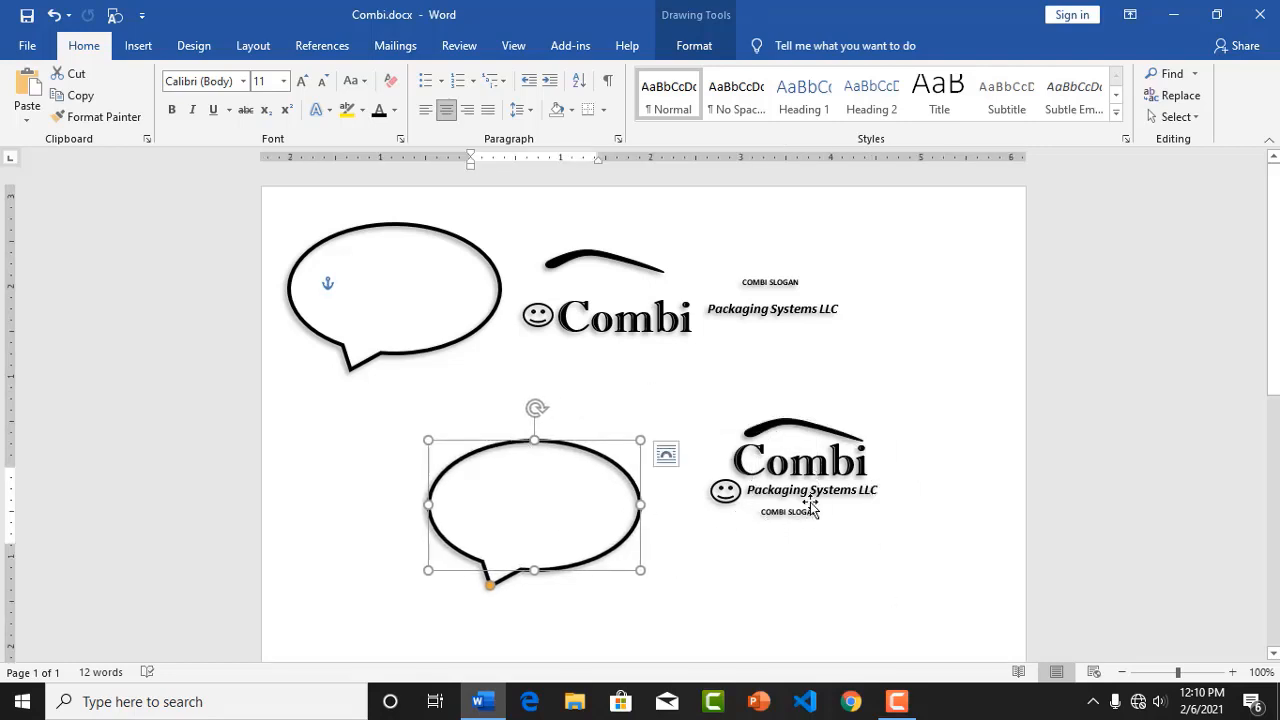
Step: Group the lower "Packaging Systems LLC" text, curved stroke and smiley into one object
left_click(795, 461)
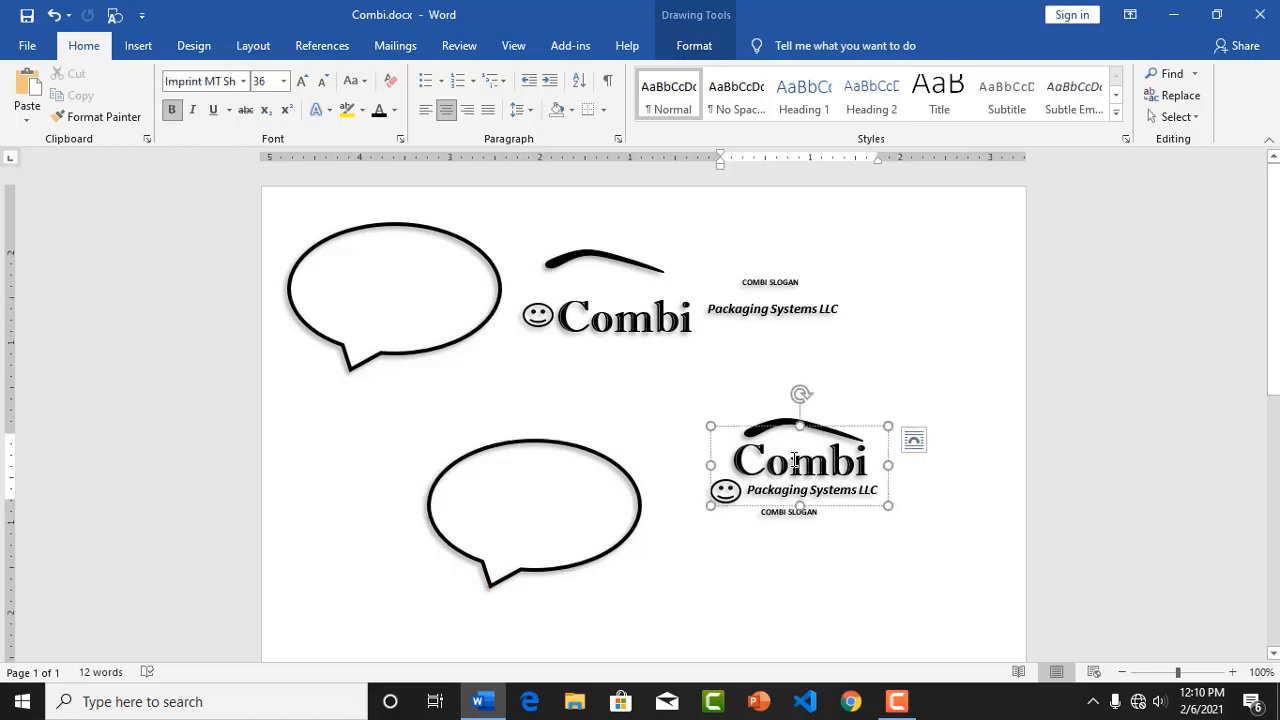
left_click(834, 516)
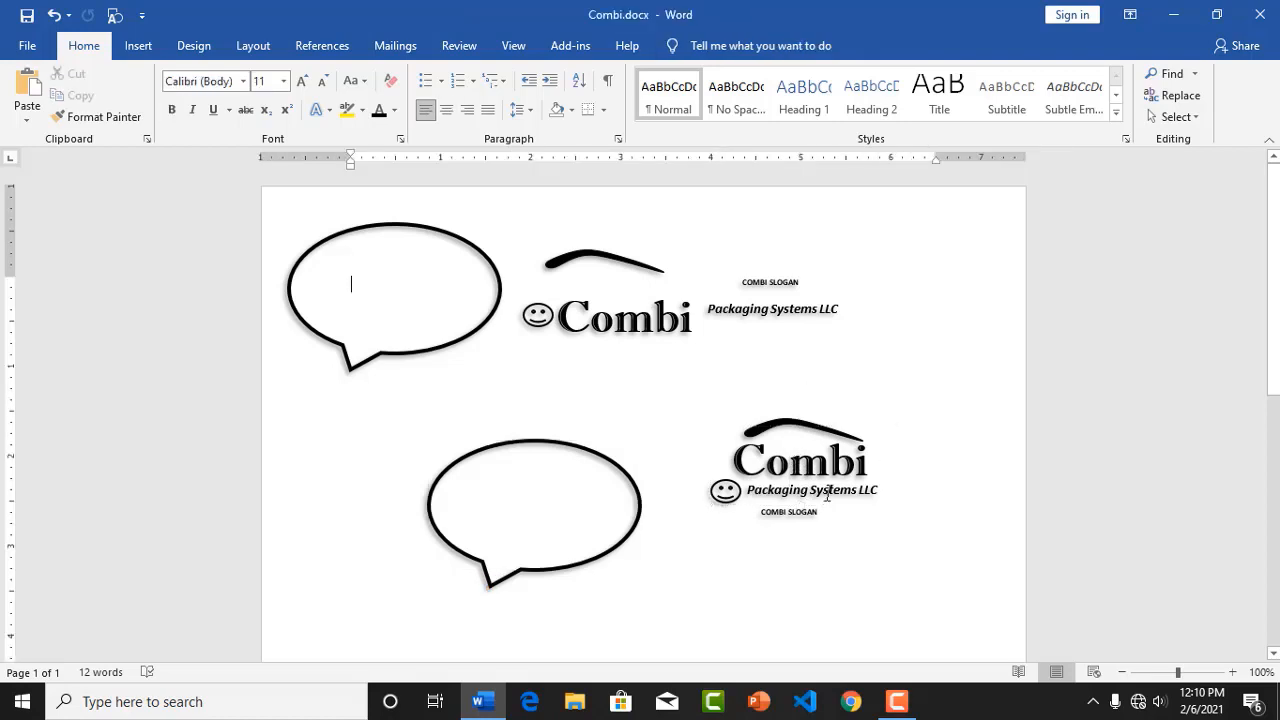
left_click(826, 491)
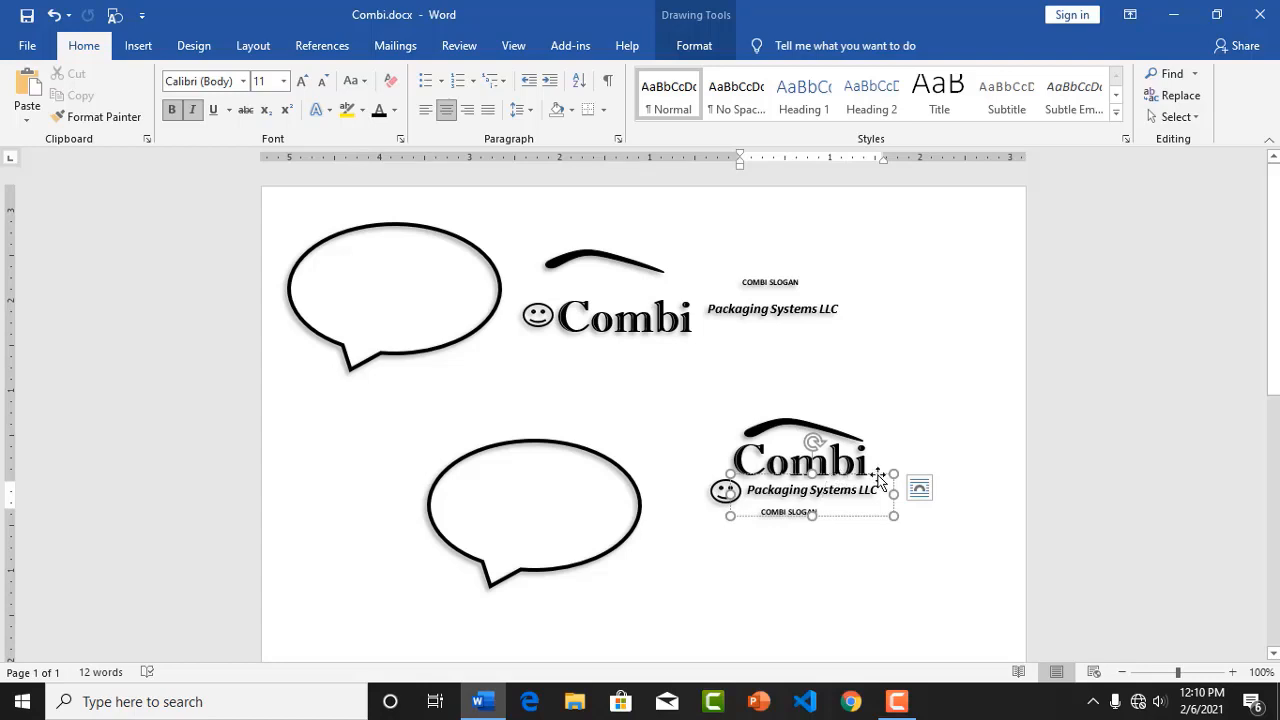
left_click(878, 480)
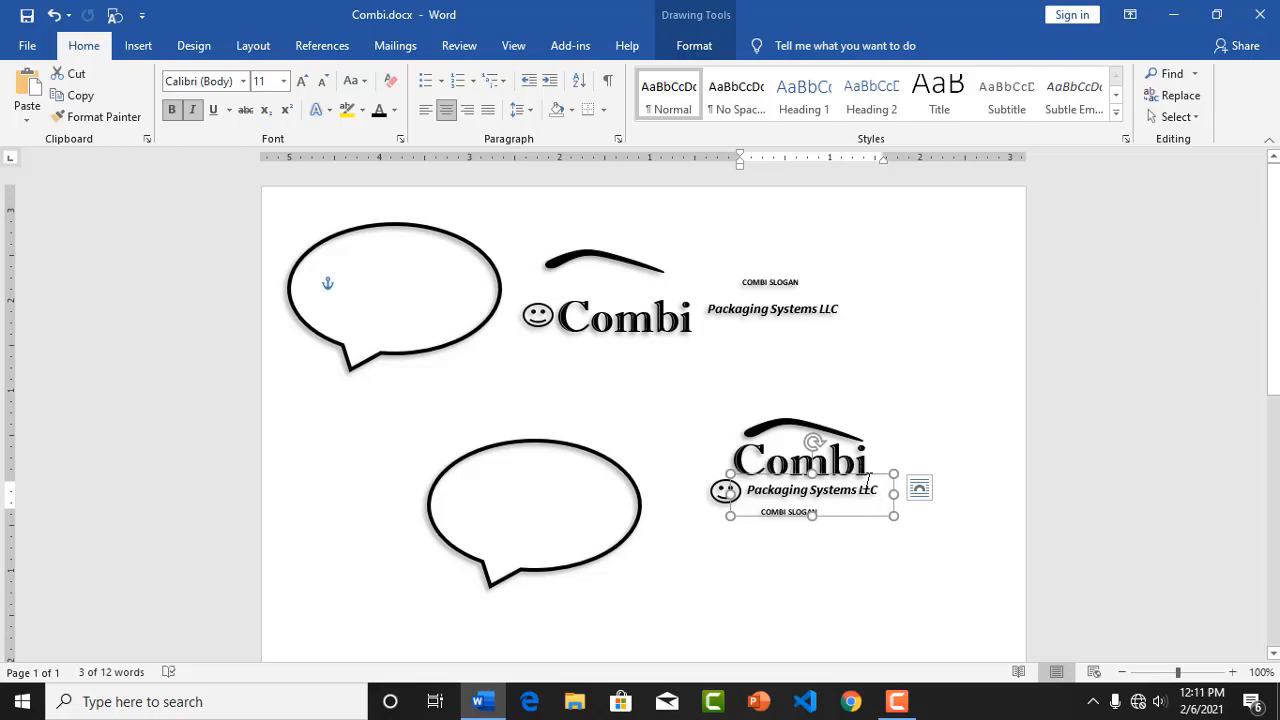
left_click(815, 433, "shift")
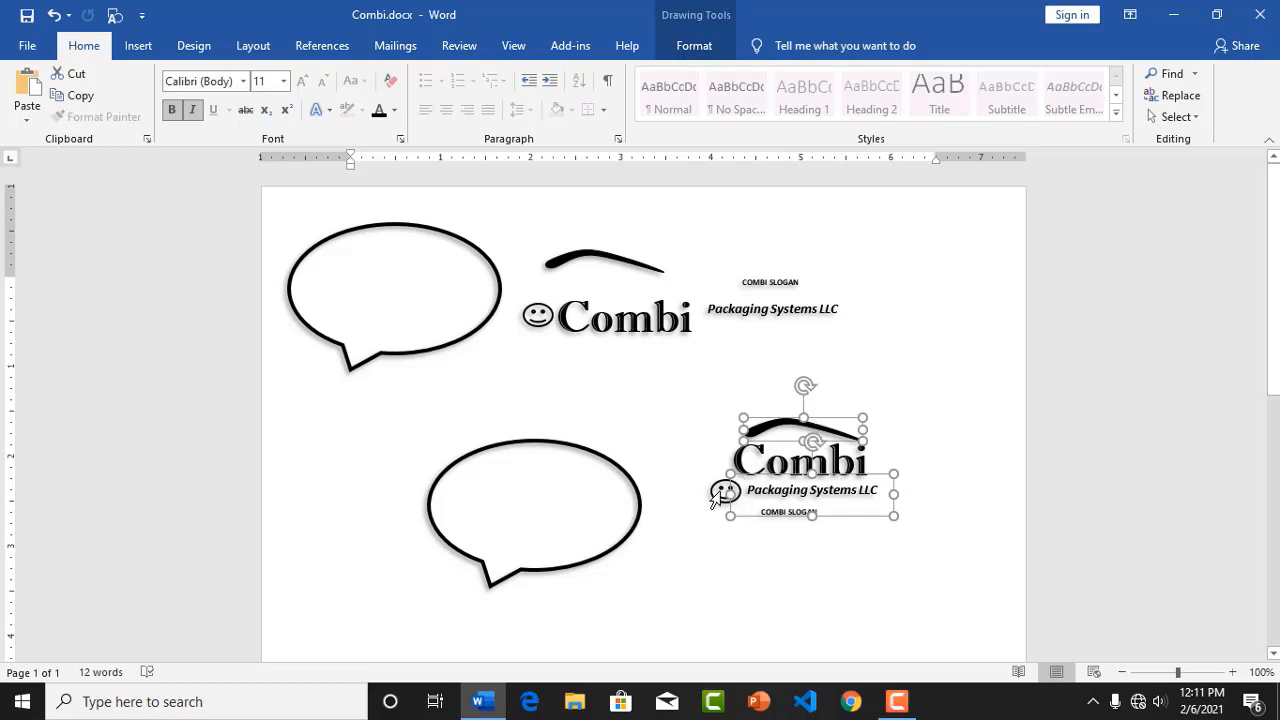
left_click(716, 495, "shift")
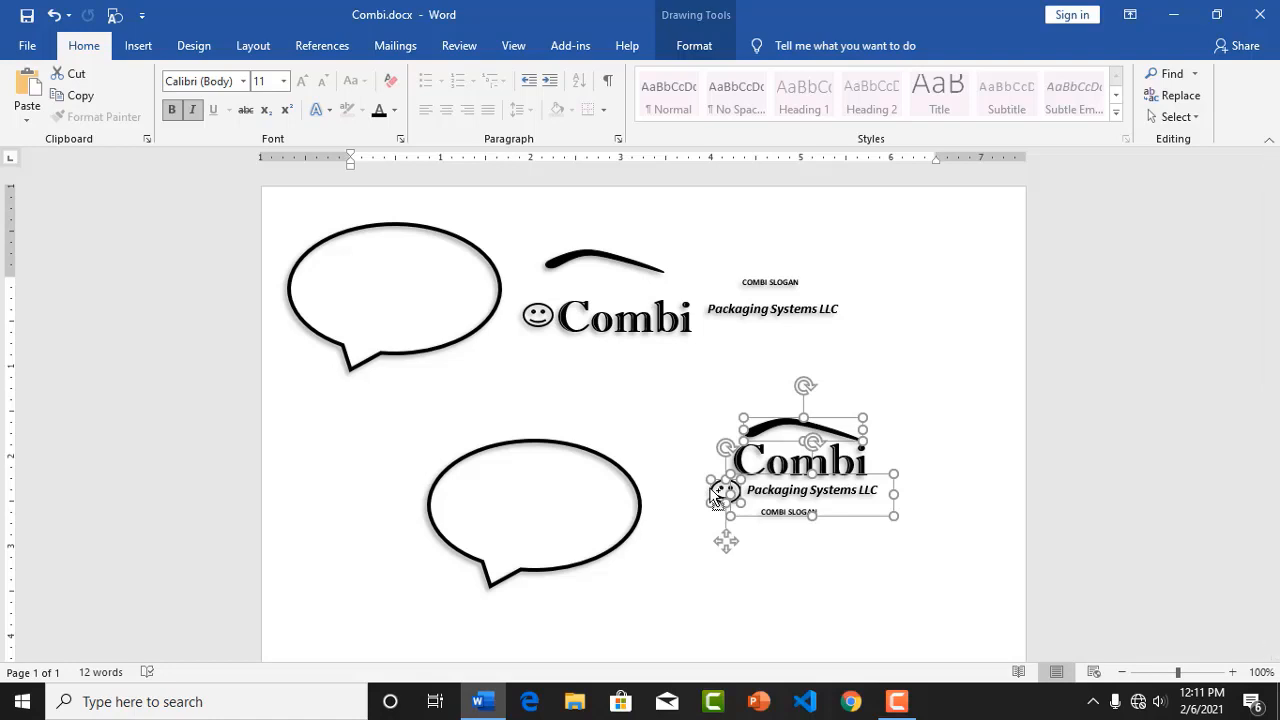
right_click(714, 492)
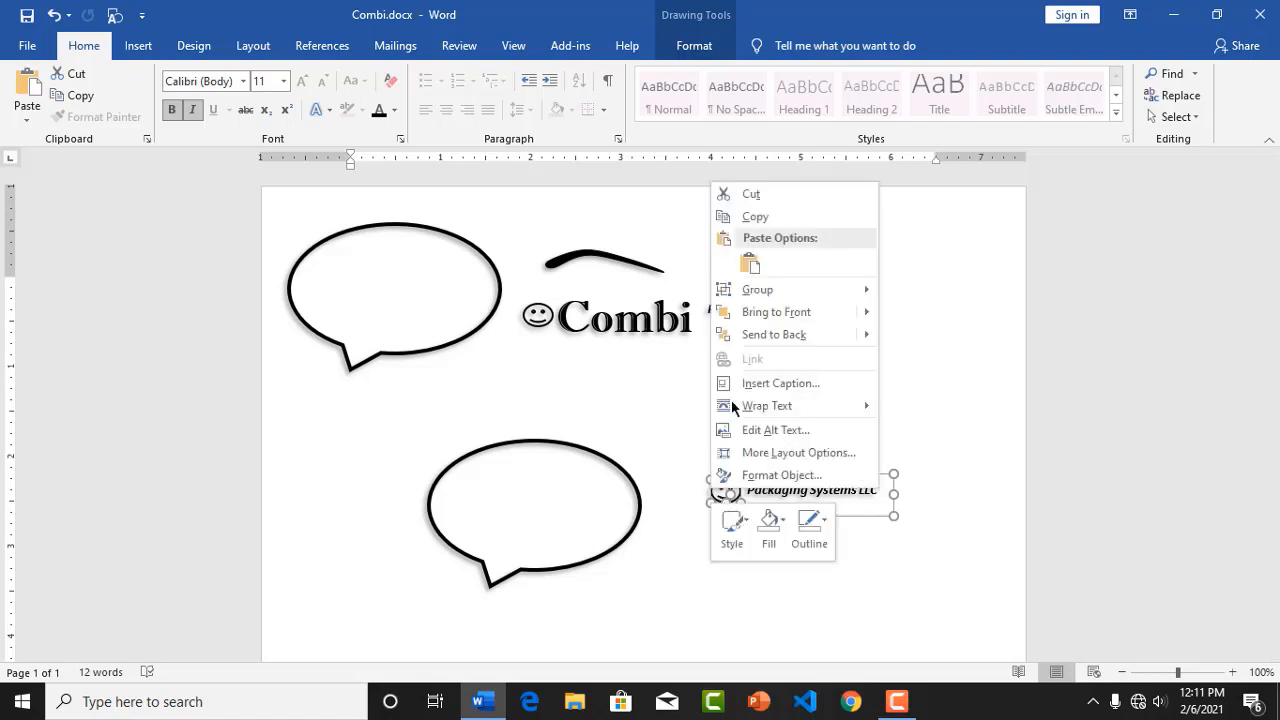
mouse_move(756, 292)
left_click(920, 294)
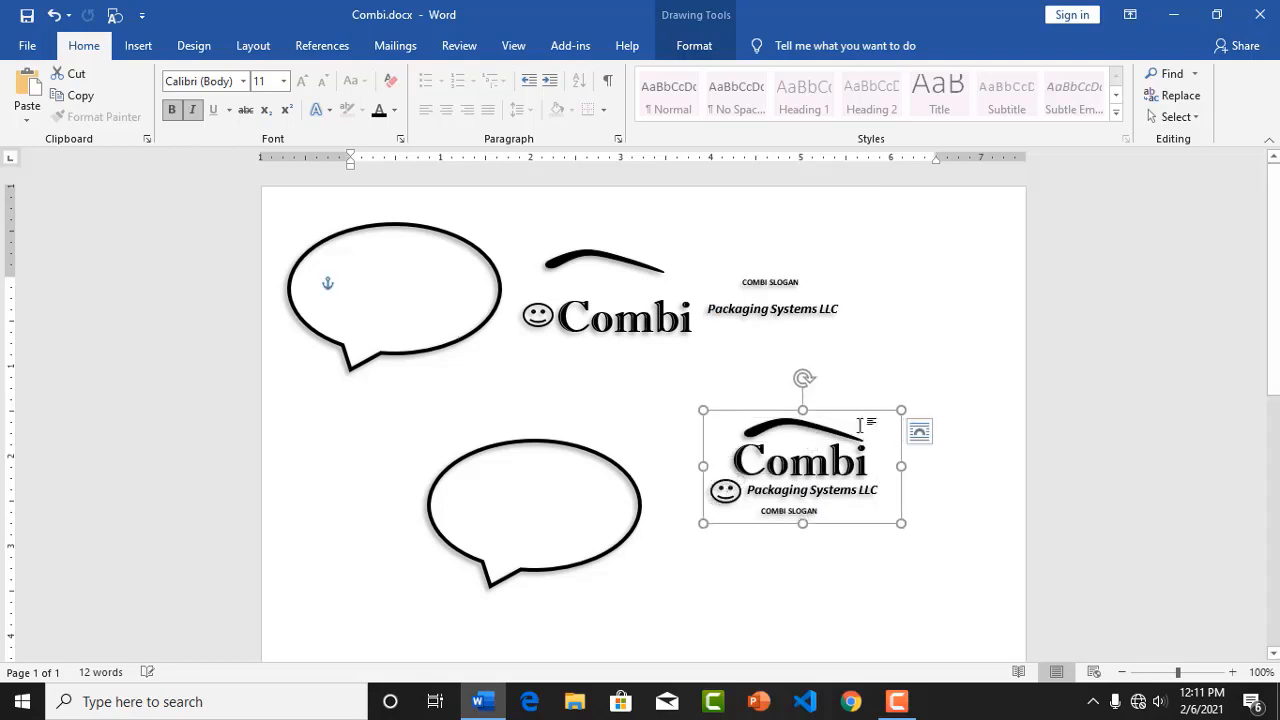
mouse_move(857, 411)
left_mouse_down()
mouse_move(805, 409)
mouse_move(858, 411)
left_mouse_up()
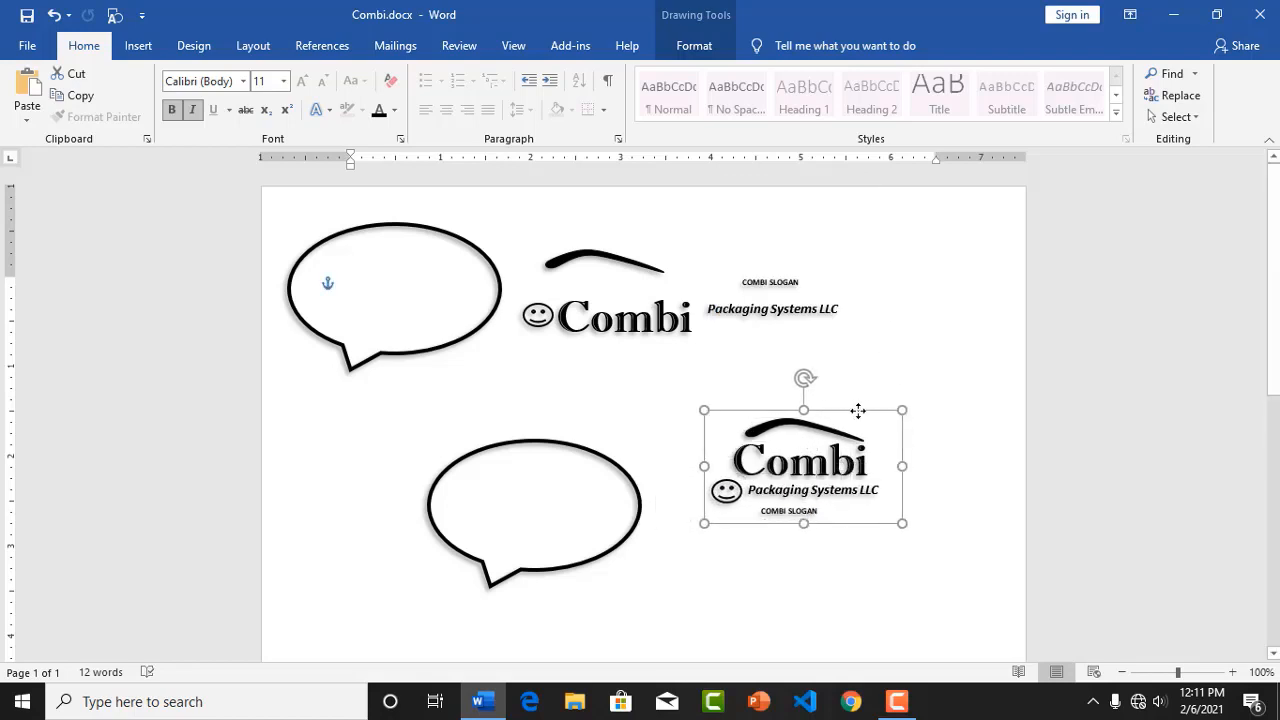
left_click(874, 566)
Step: Group the lower "Combi" text with the stroke, smiley and company name group, and shift the group slightly left
left_click(829, 454)
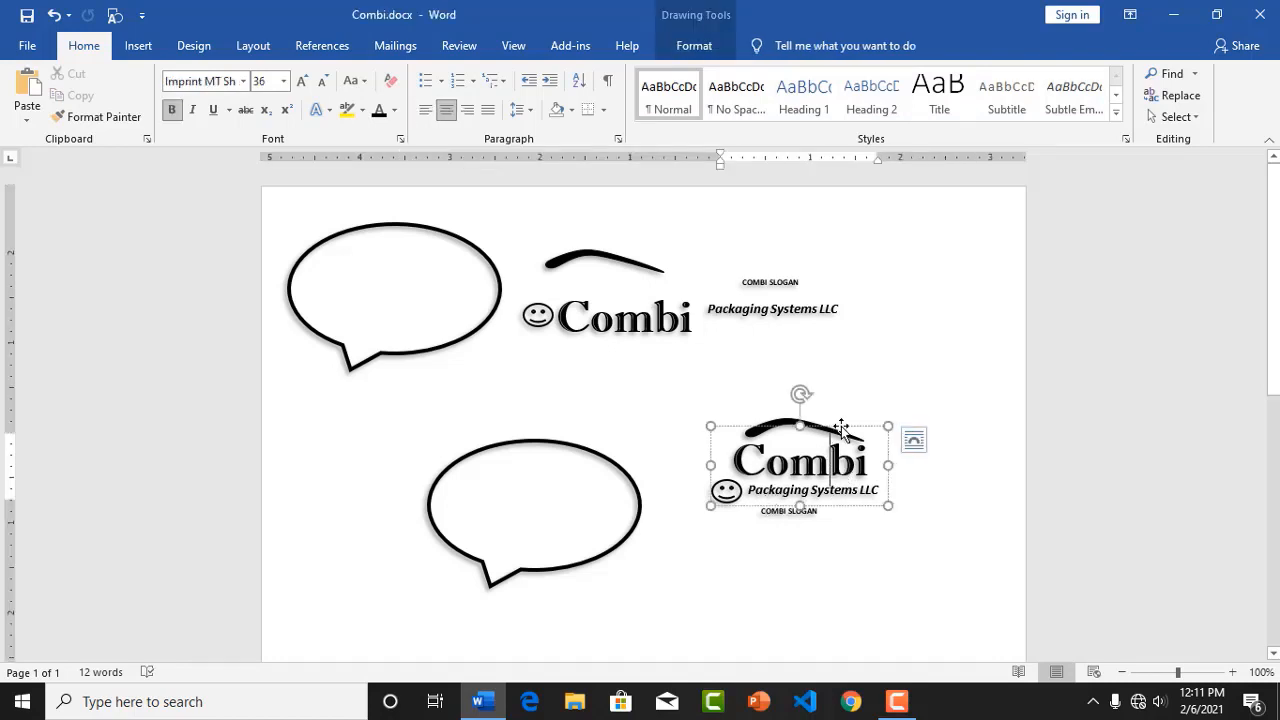
left_click(843, 430)
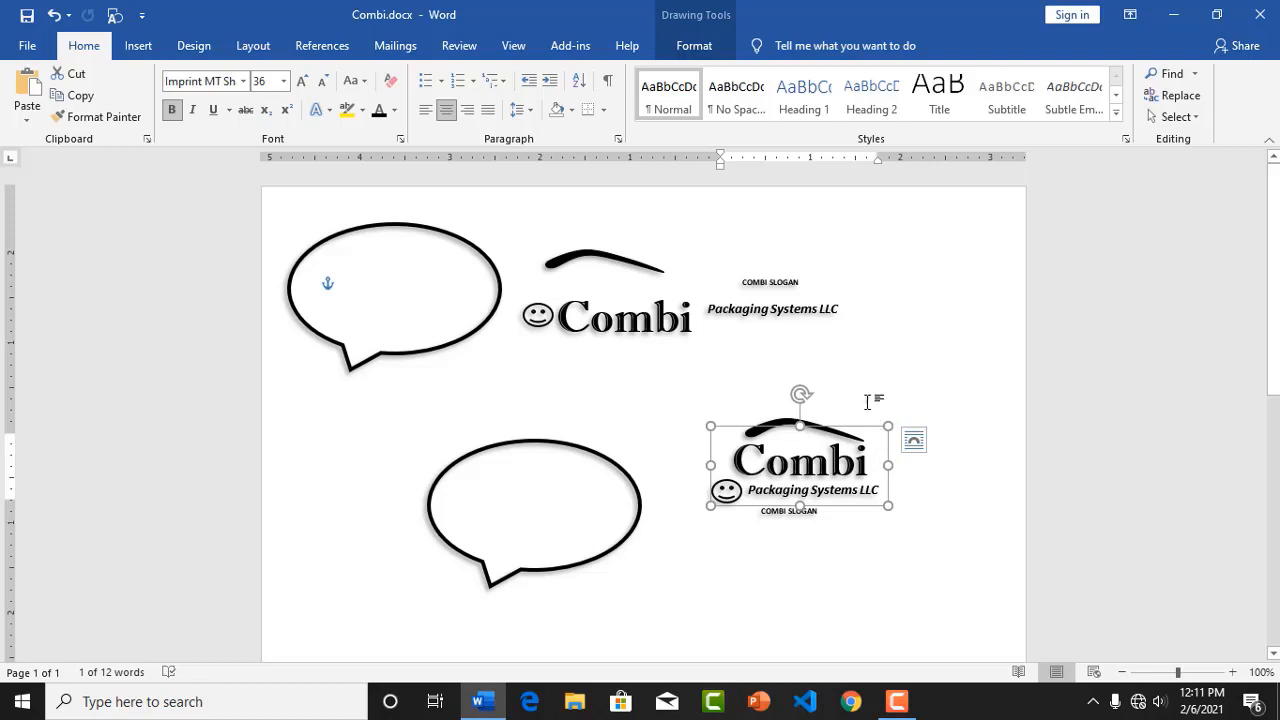
left_click(778, 415)
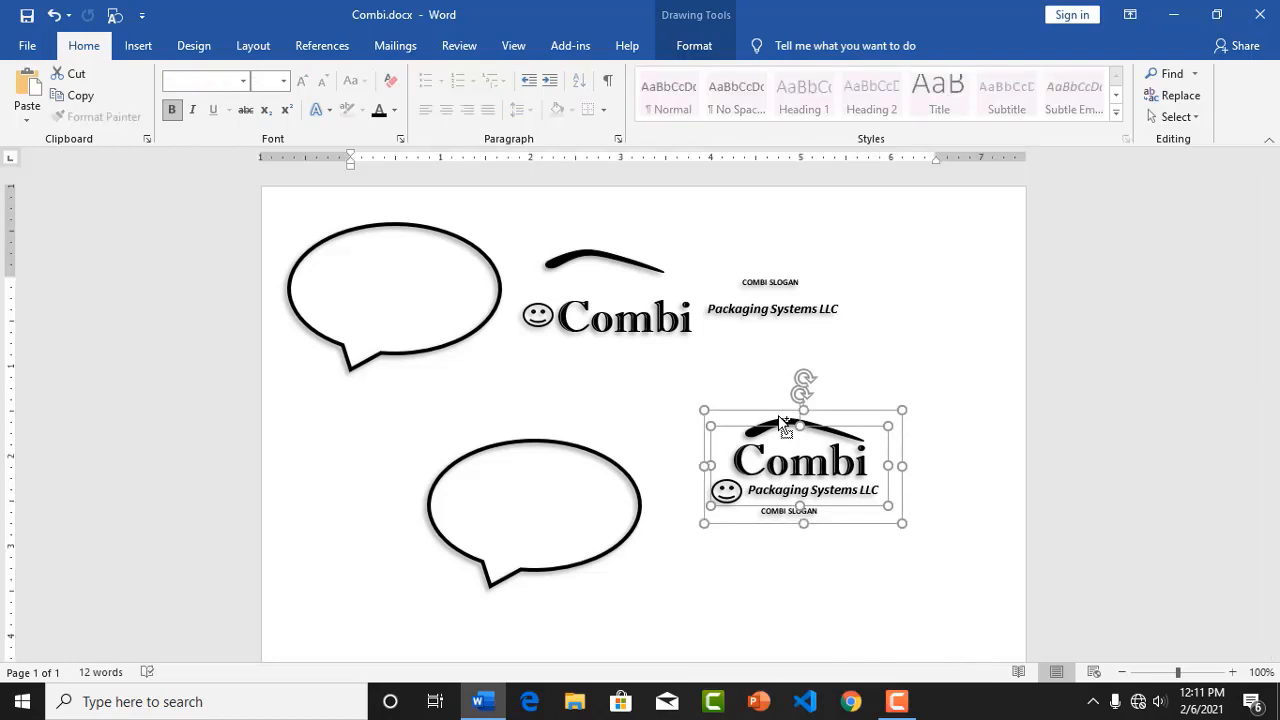
right_click(780, 420)
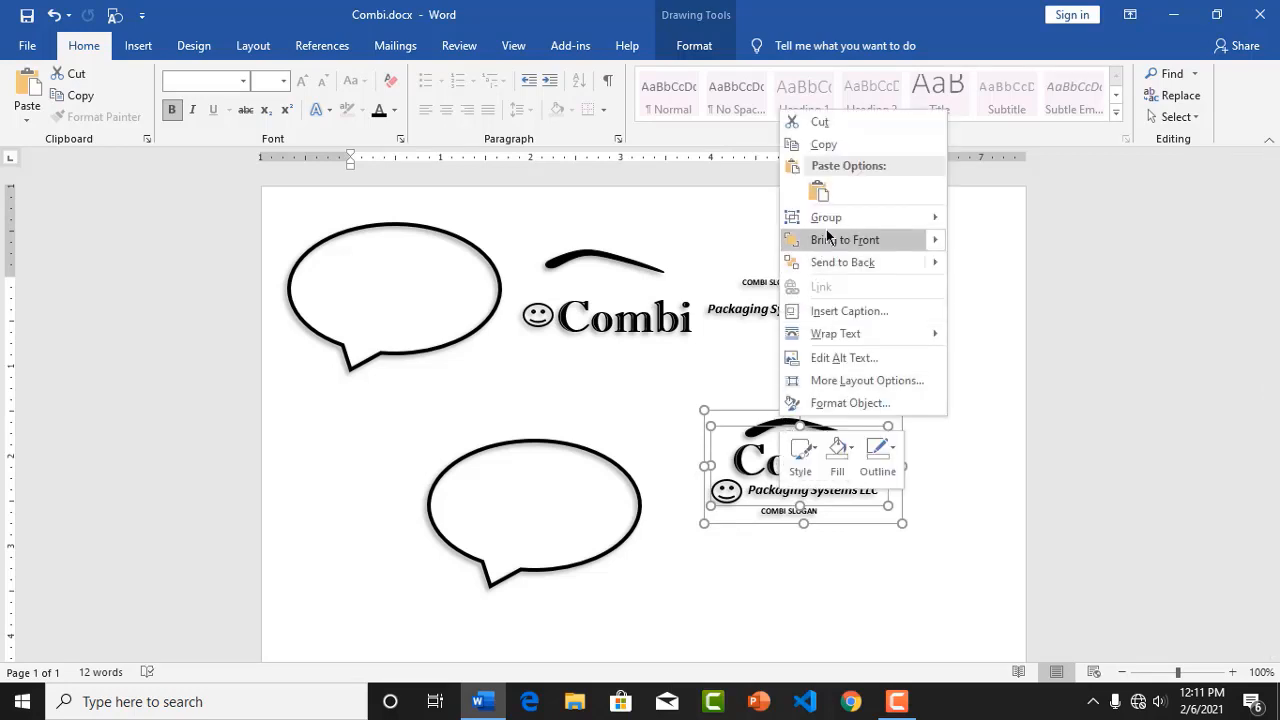
mouse_move(830, 217)
left_click(968, 219)
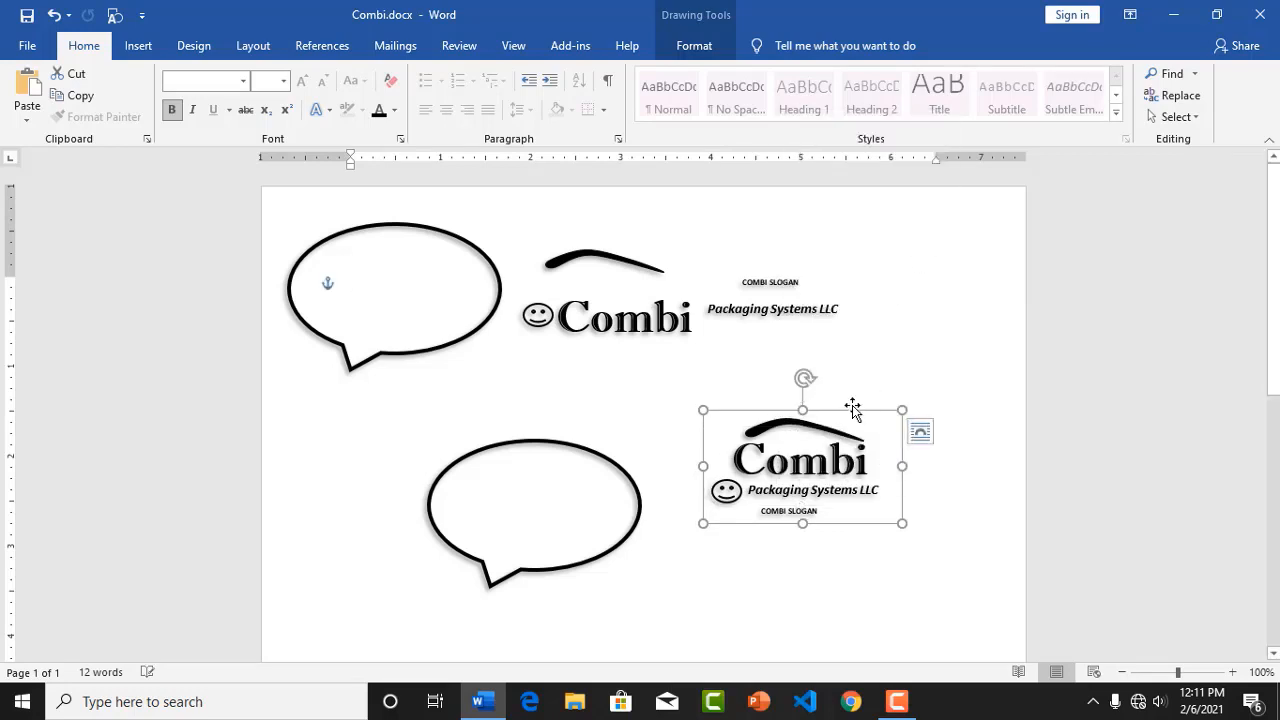
mouse_move(848, 401)
left_mouse_down()
mouse_move(828, 387)
mouse_move(834, 403)
left_mouse_up()
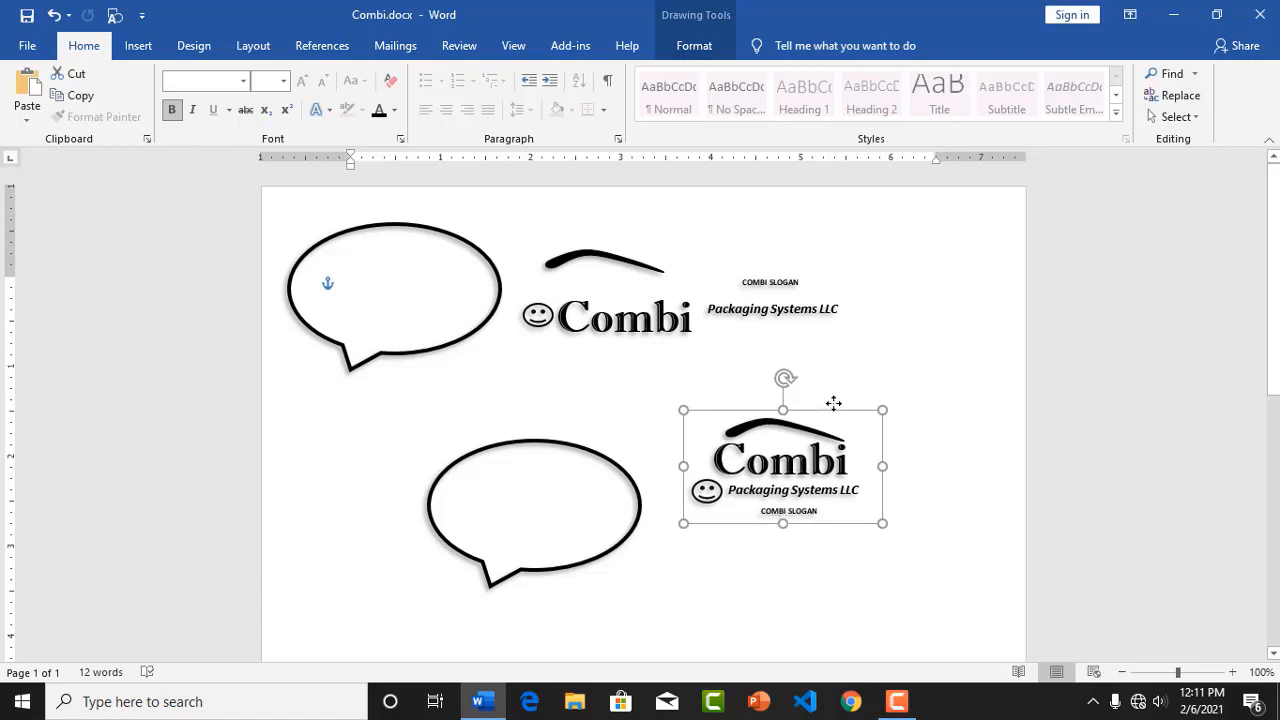
left_click(812, 545)
Step: Group the lower "COMBI SLOGAN" text box with the rest of the lower logo parts
left_click(808, 514)
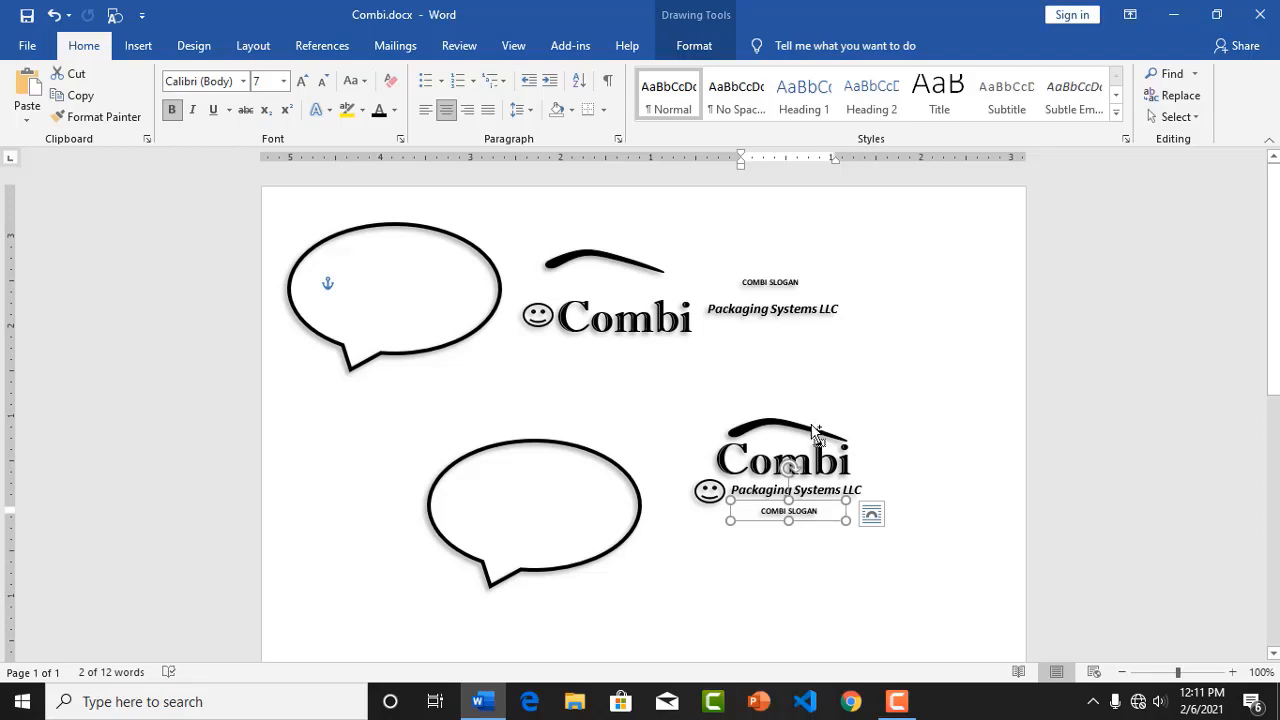
left_click(815, 432)
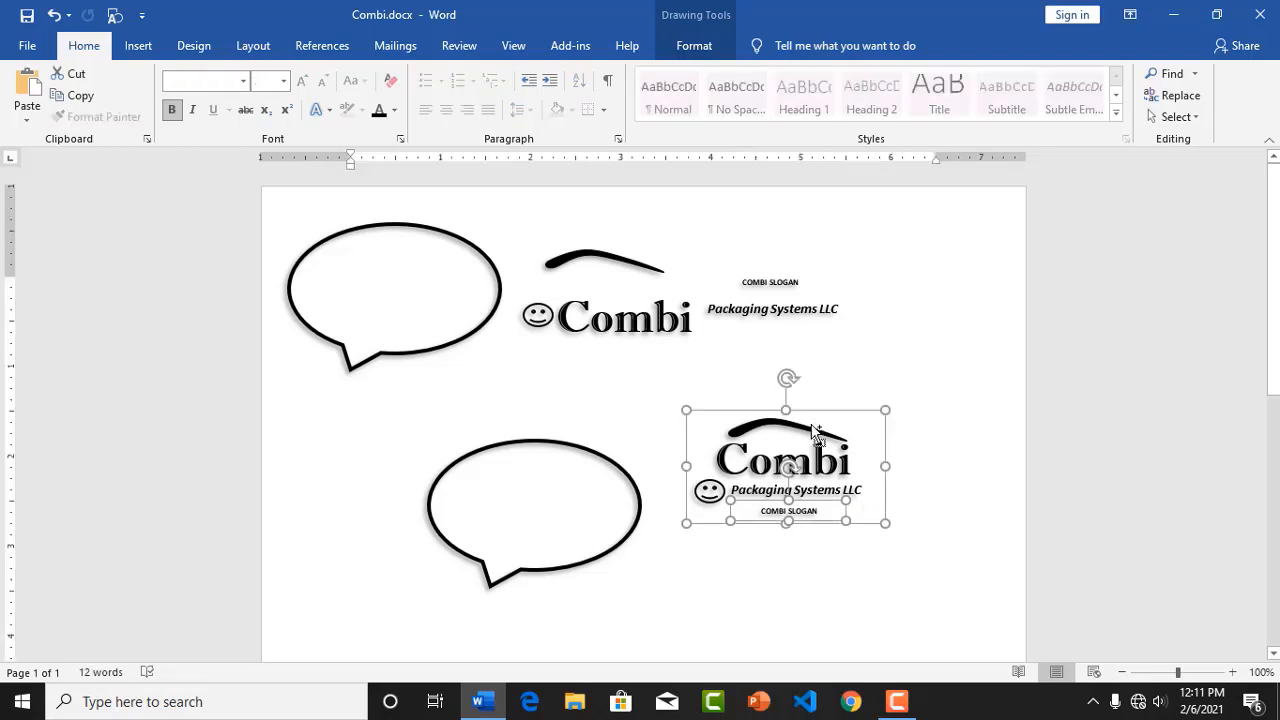
right_click(815, 433)
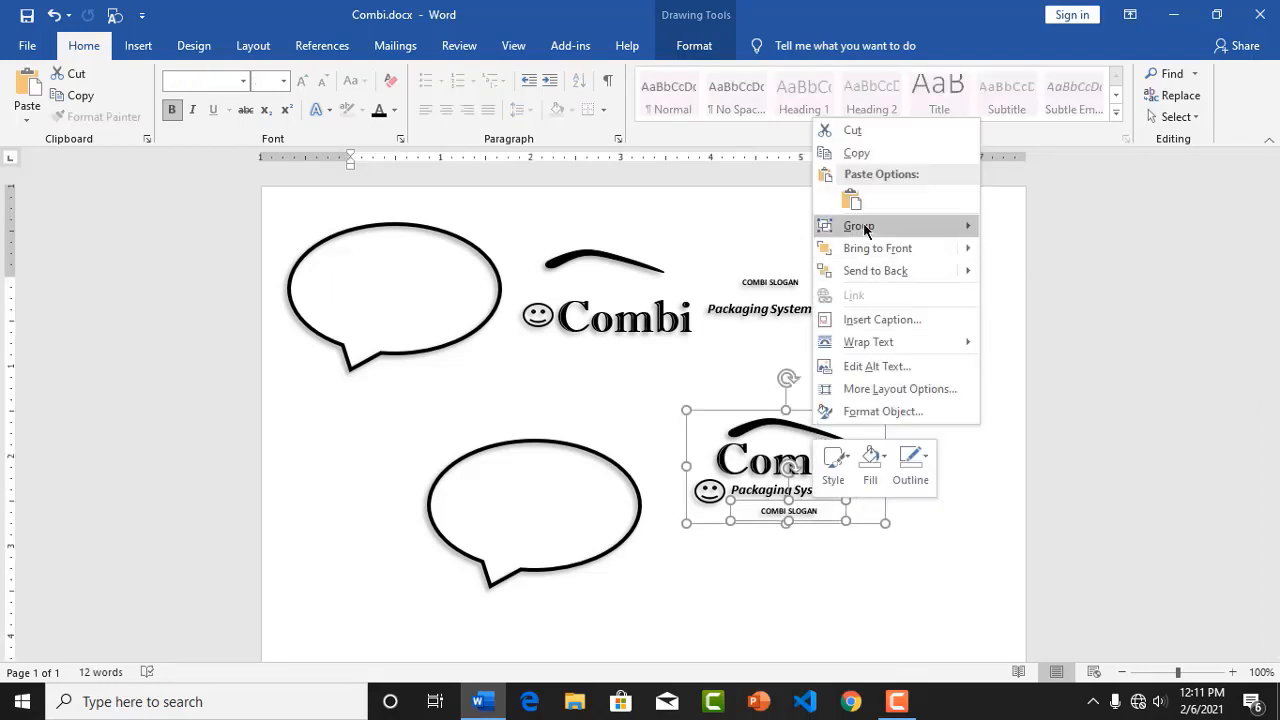
mouse_move(960, 226)
left_click(1004, 231)
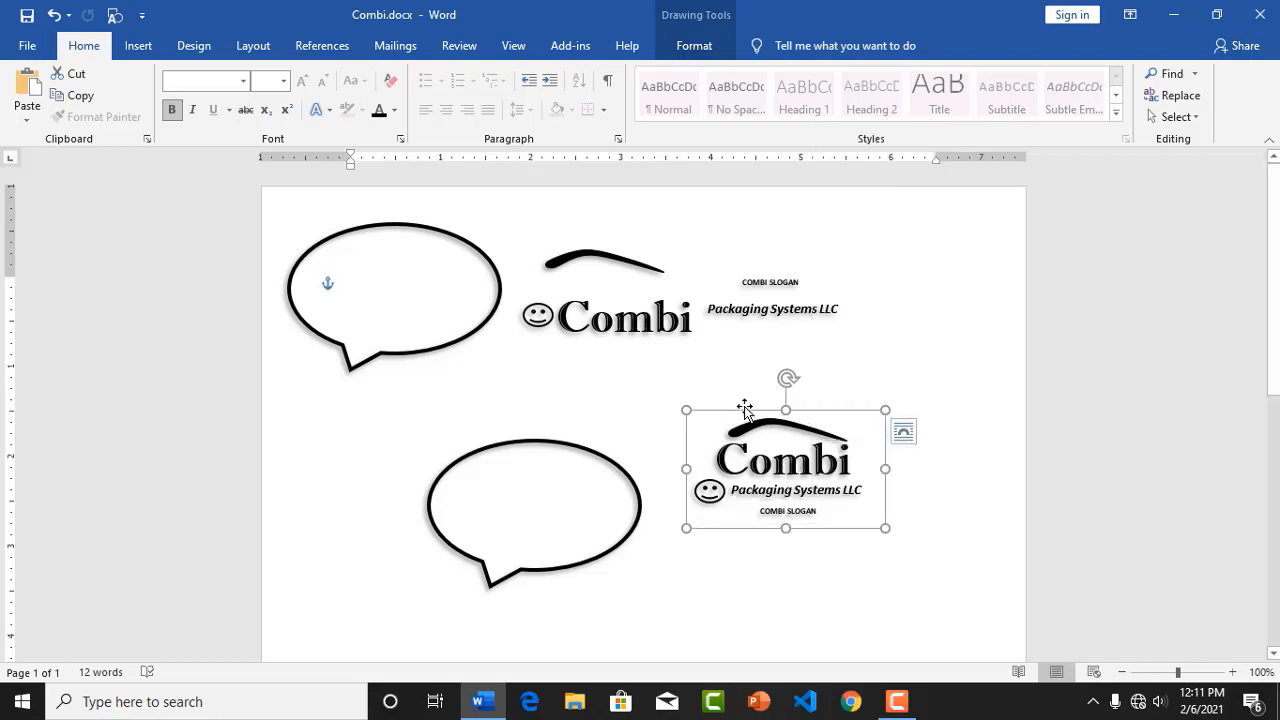
Step: Move the grouped logo parts into the lower speech bubble and group them with the bubble
left_click_drag(742, 410, 490, 441)
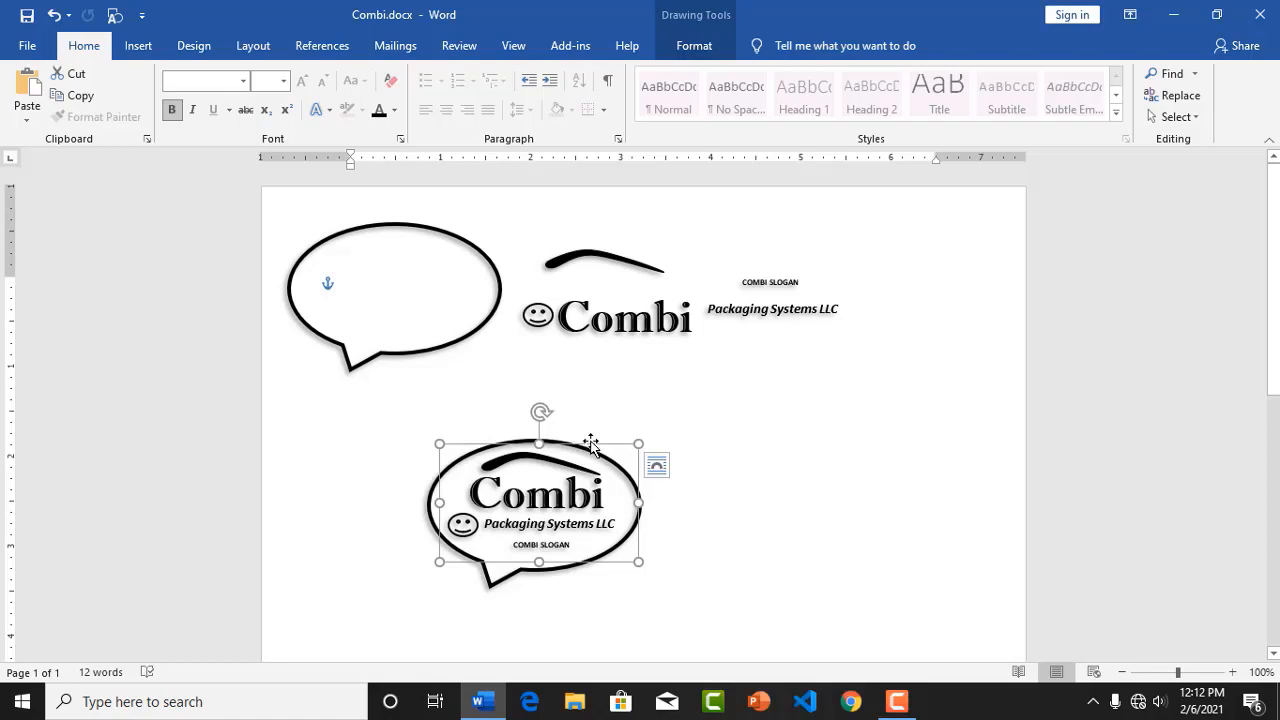
left_click(502, 588, "shift")
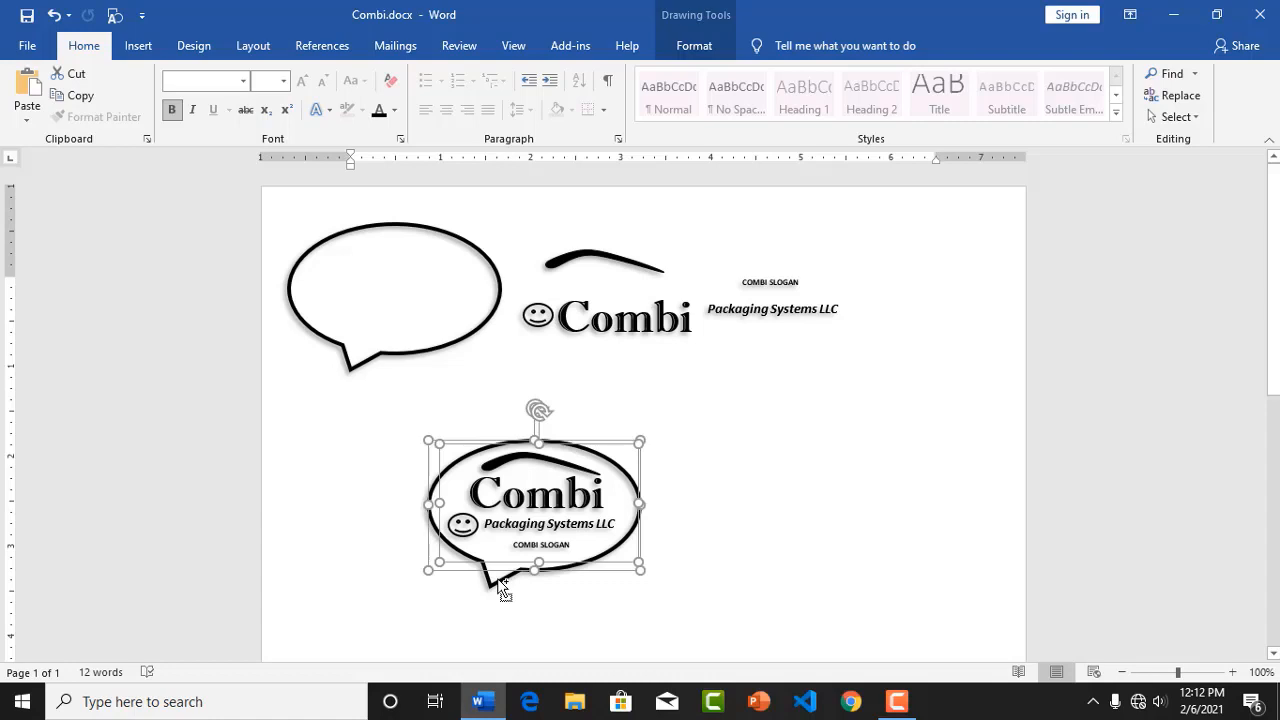
right_click(502, 590)
mouse_move(563, 385)
left_click(720, 381)
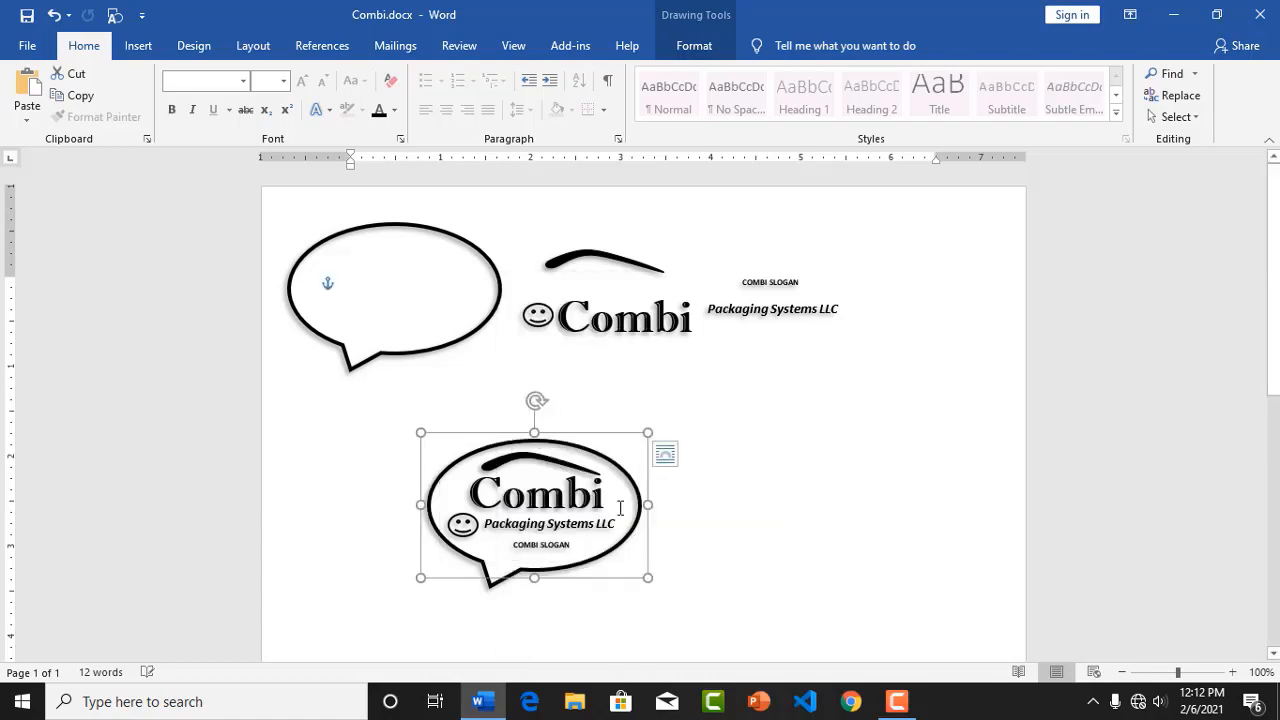
Step: Nudge the fully grouped logo slightly down the page and deselect it
mouse_move(571, 433)
left_mouse_down()
mouse_move(674, 430)
mouse_move(573, 439)
left_mouse_up()
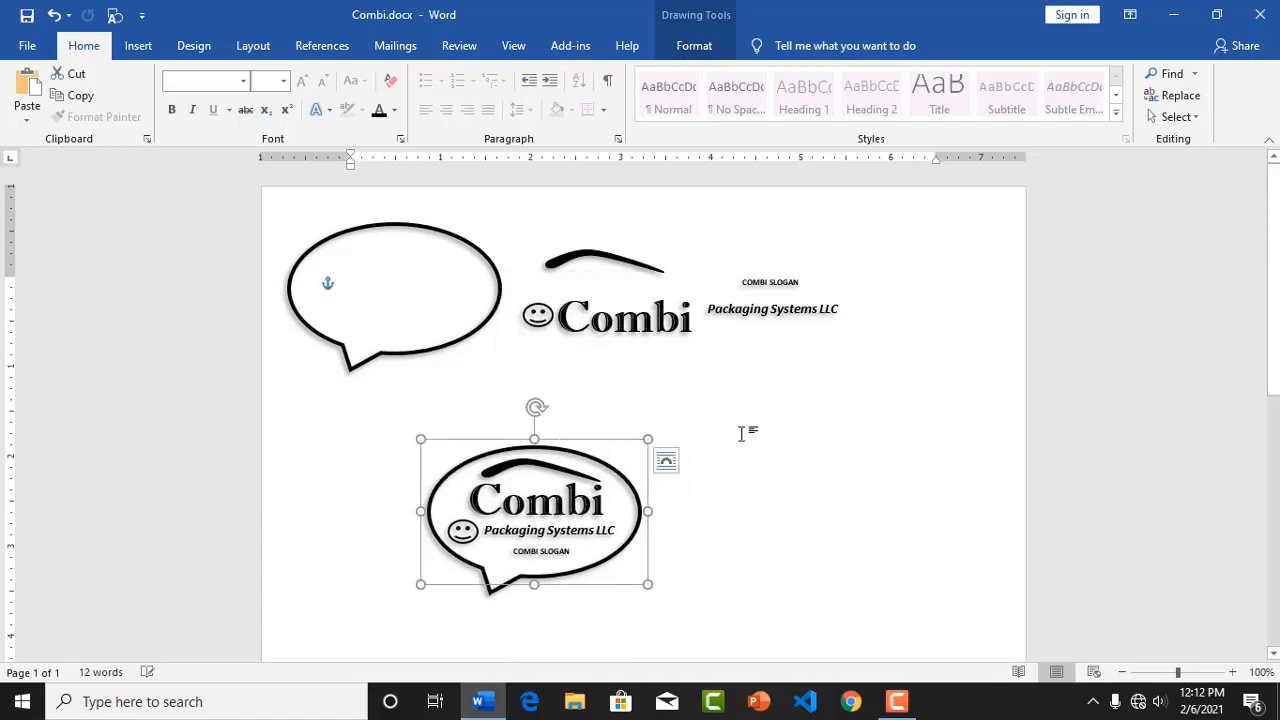
left_click(741, 433)
left_click(553, 449)
left_click(757, 450)
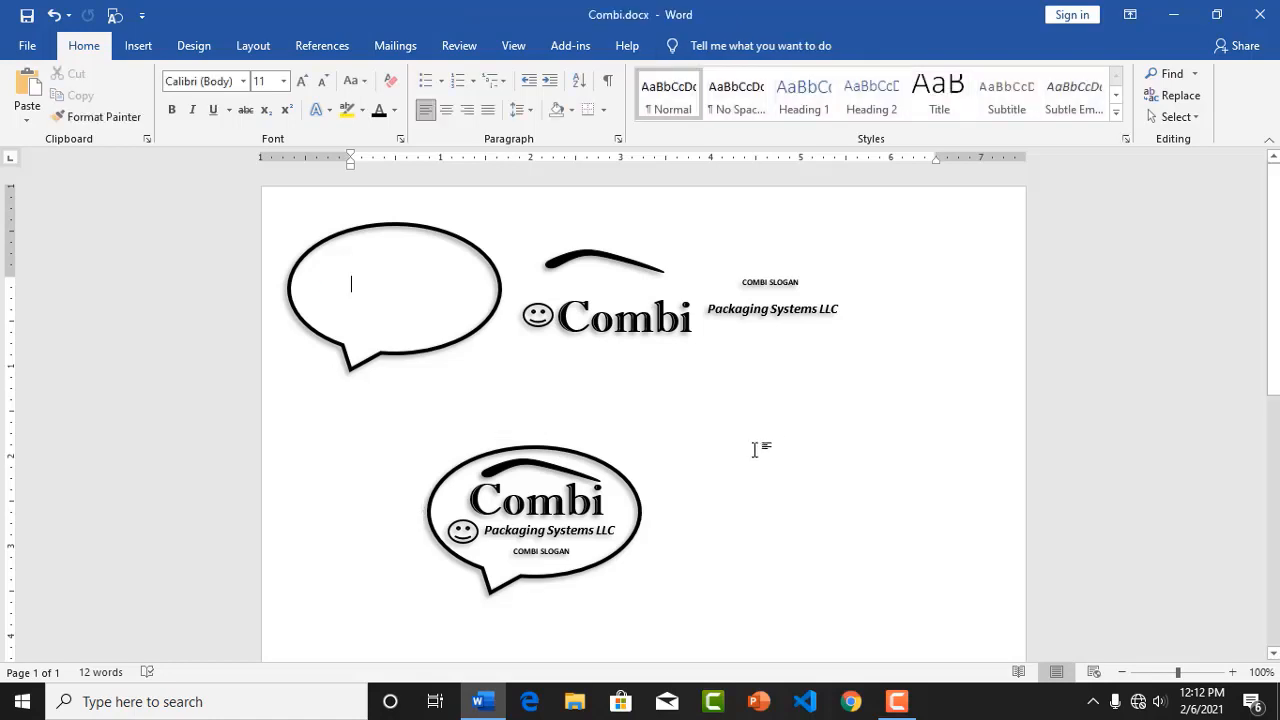